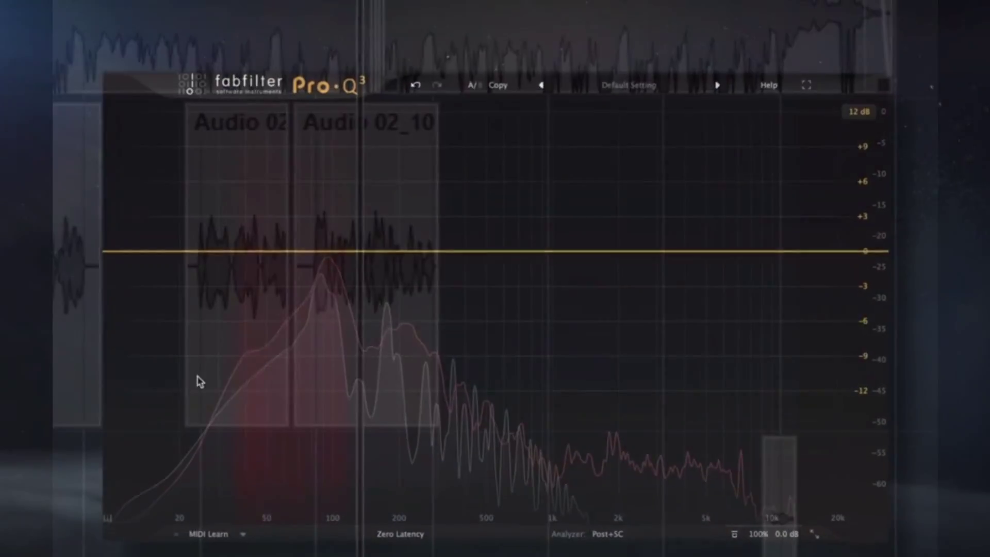
drag(294, 249, 291, 219)
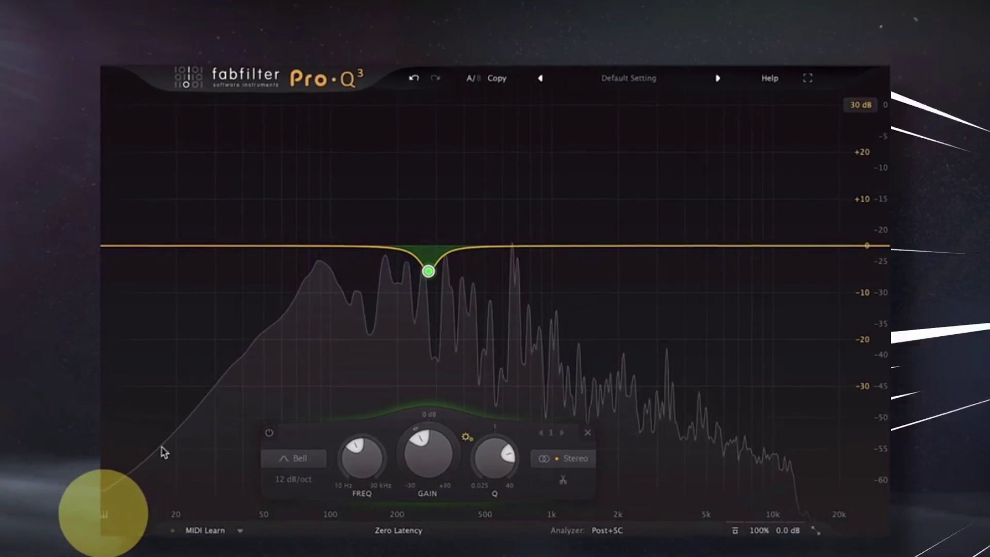
click(103, 514)
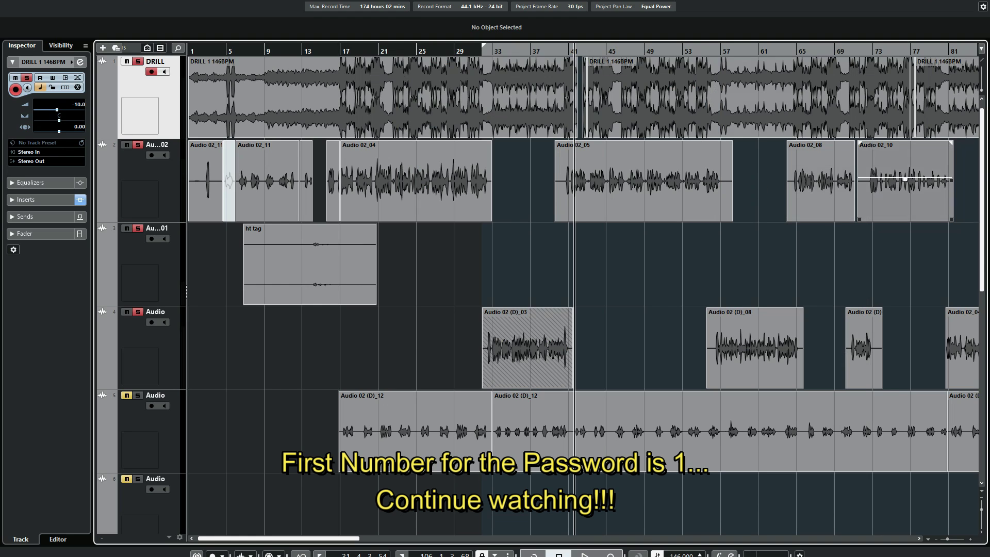
Step: Select the Group 01 track among the group tracks and move the playback position to about bar 63
drag(985, 174, 973, 110)
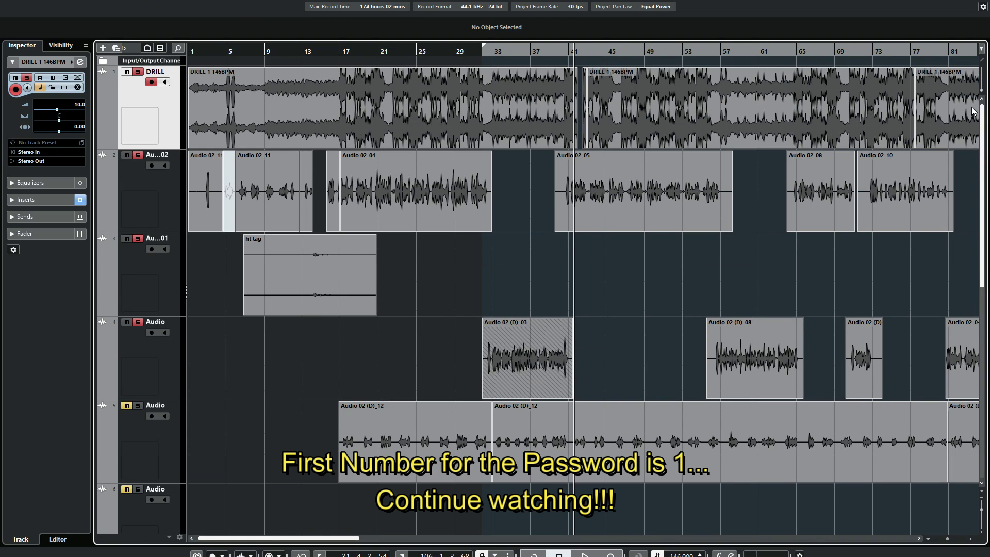
key(g)
key(g)
key(g)
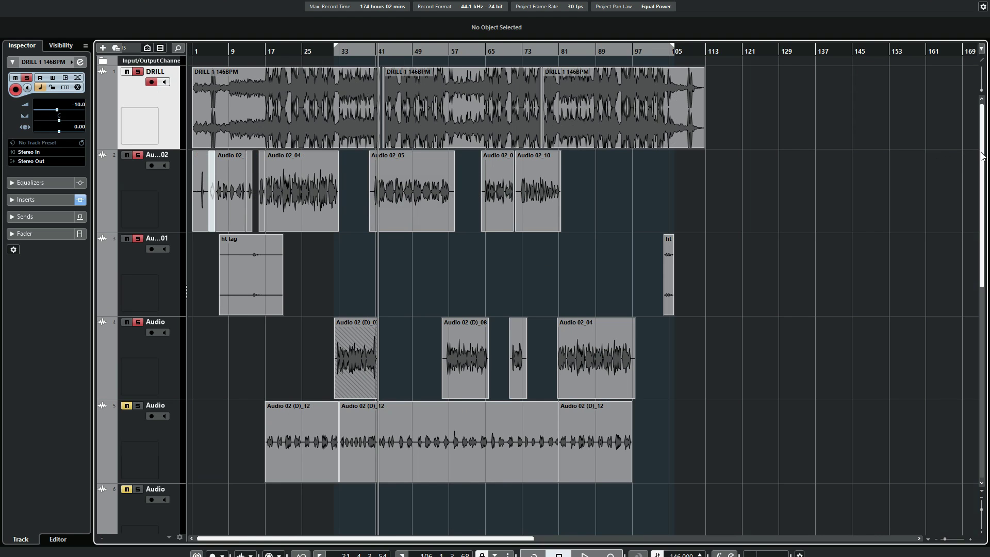
drag(979, 157, 940, 306)
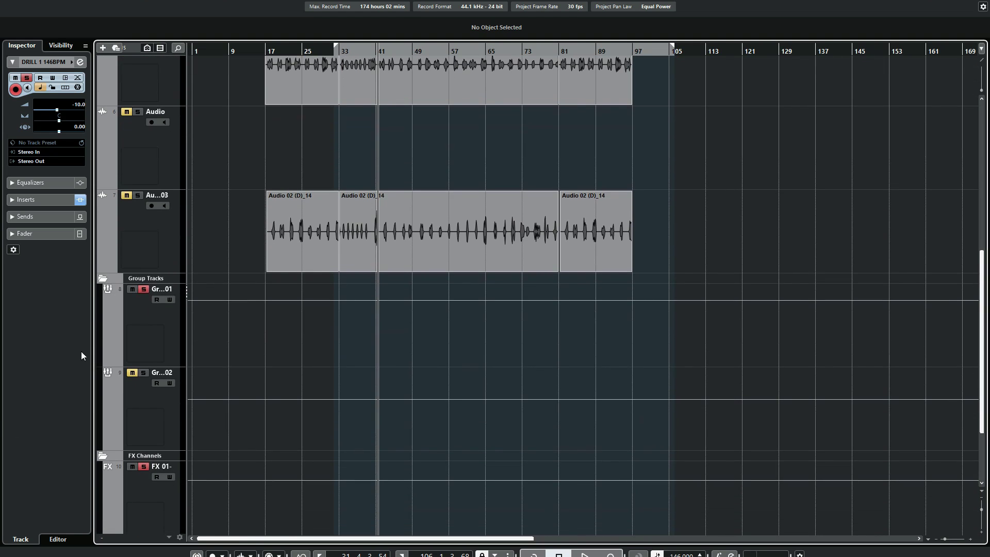
click(143, 344)
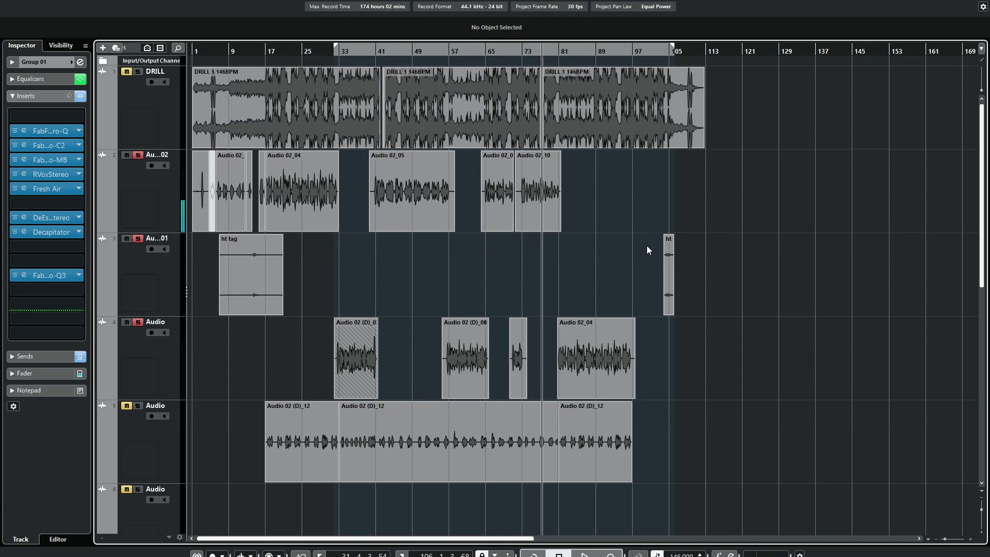
click(480, 50)
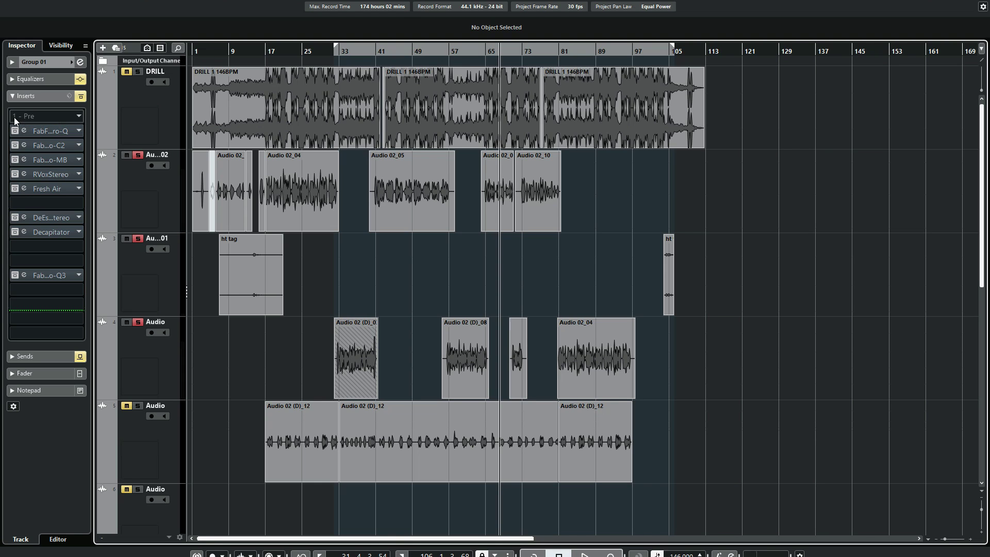
Step: Review Group 01's 200 Hz low-cut equalizer in its channel settings and take the equalizer out of bypass
click(39, 82)
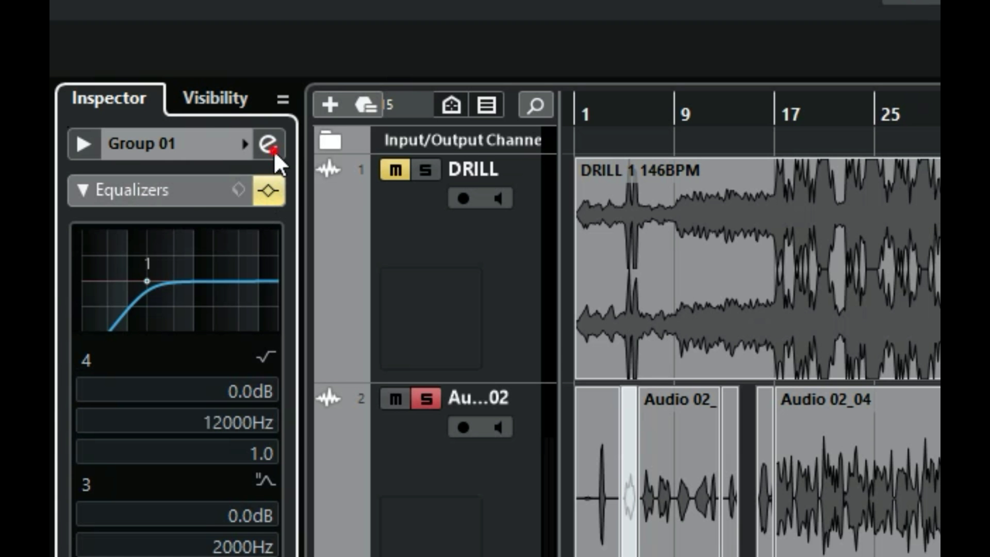
click(80, 62)
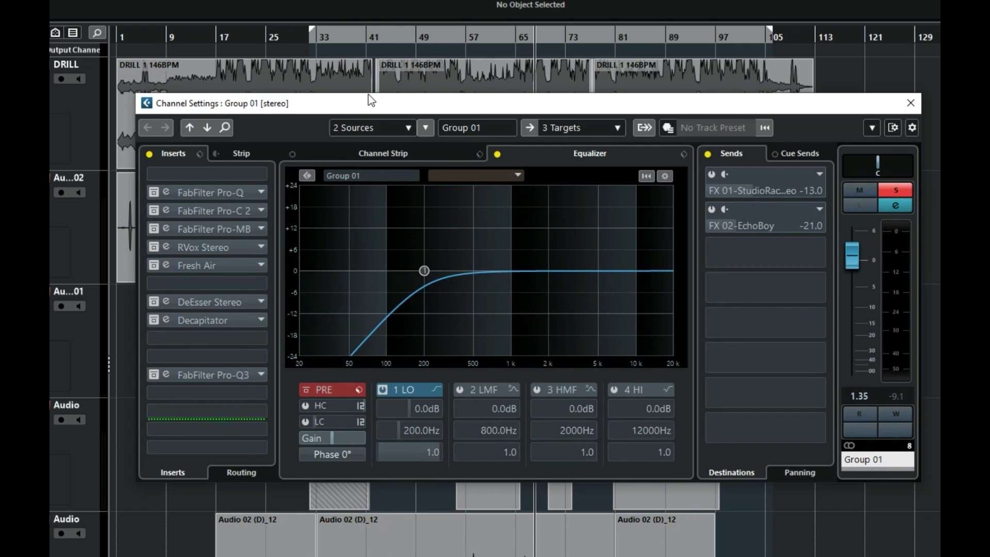
drag(367, 95, 448, 116)
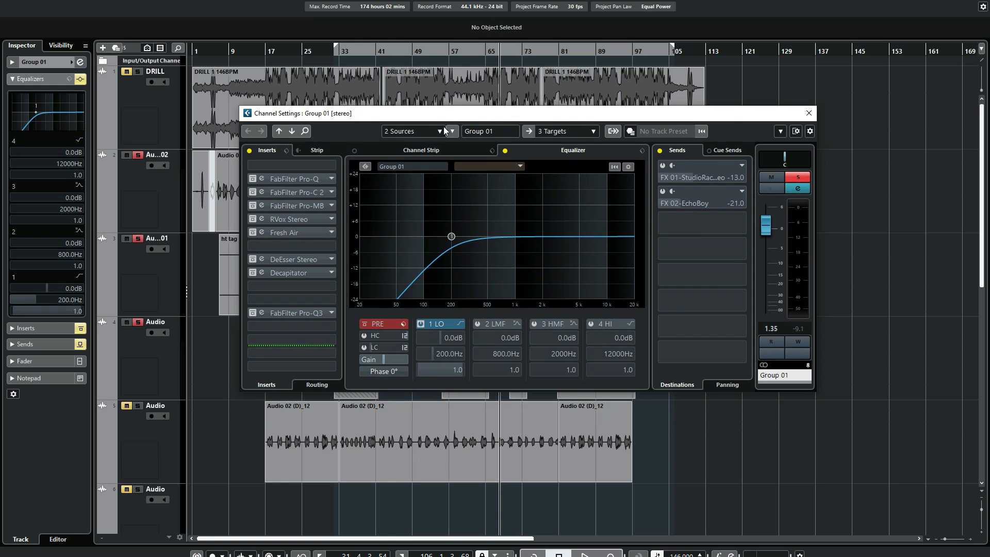
click(77, 80)
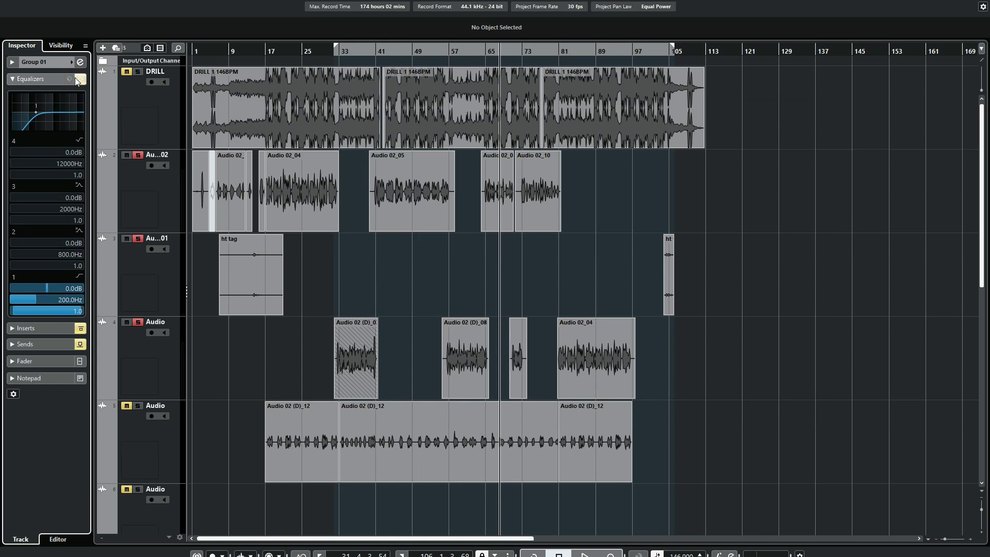
click(80, 80)
click(80, 61)
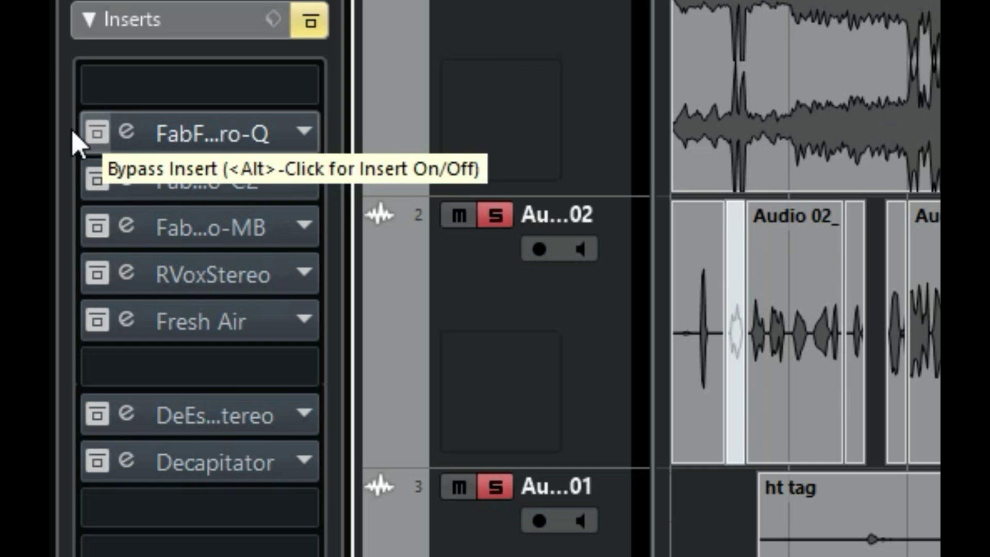
Step: Take the FabFilter Pro-Q insert on Group 01 out of bypass and open its plug-in window
click(15, 130)
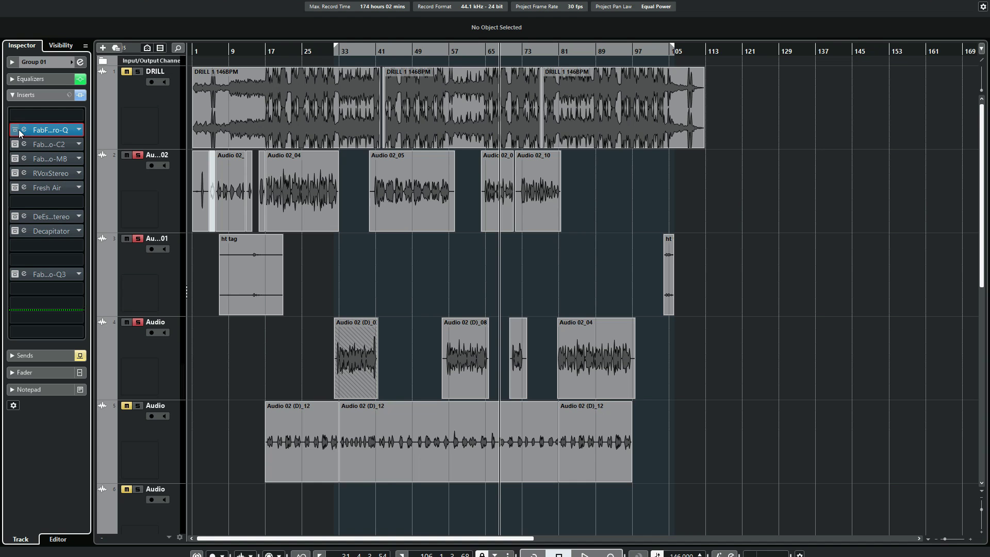
click(127, 131)
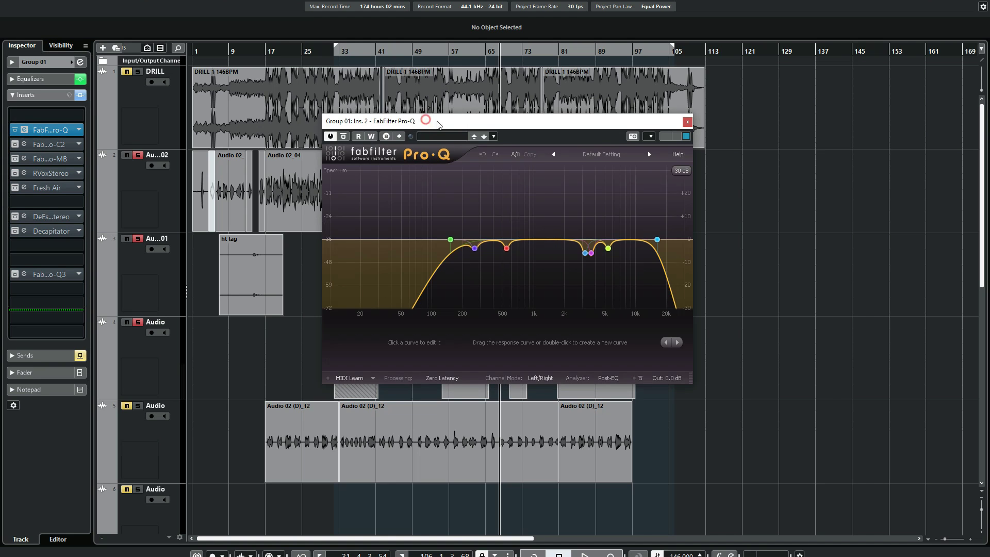
drag(438, 125, 566, 200)
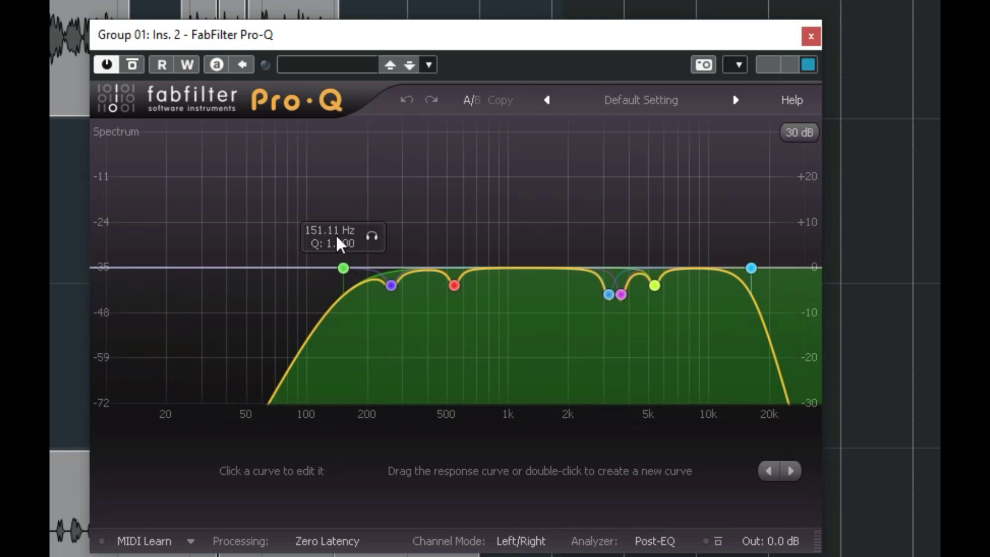
Step: Audition the 261 Hz and 538 Hz cuts in solo, with playback starting from about bar 42
click(387, 292)
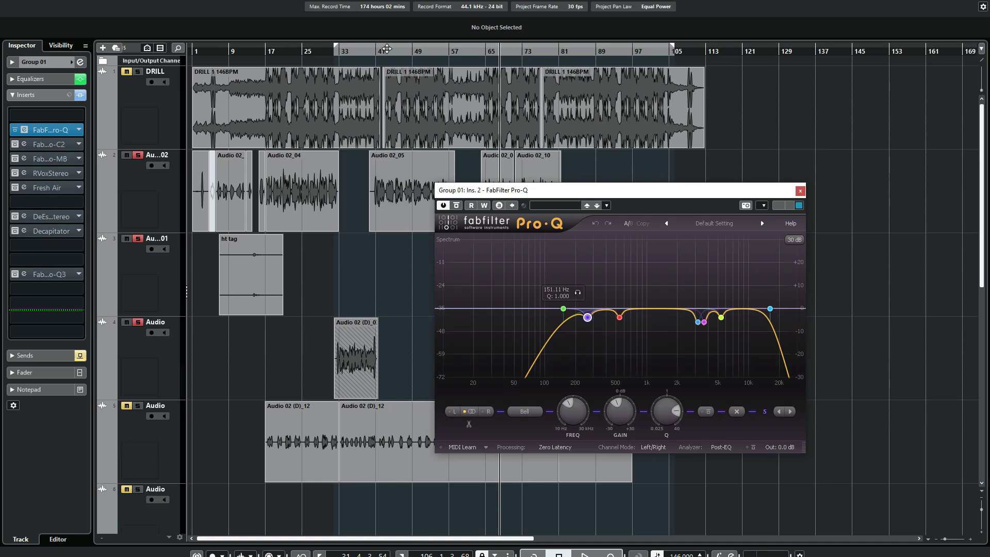
click(387, 48)
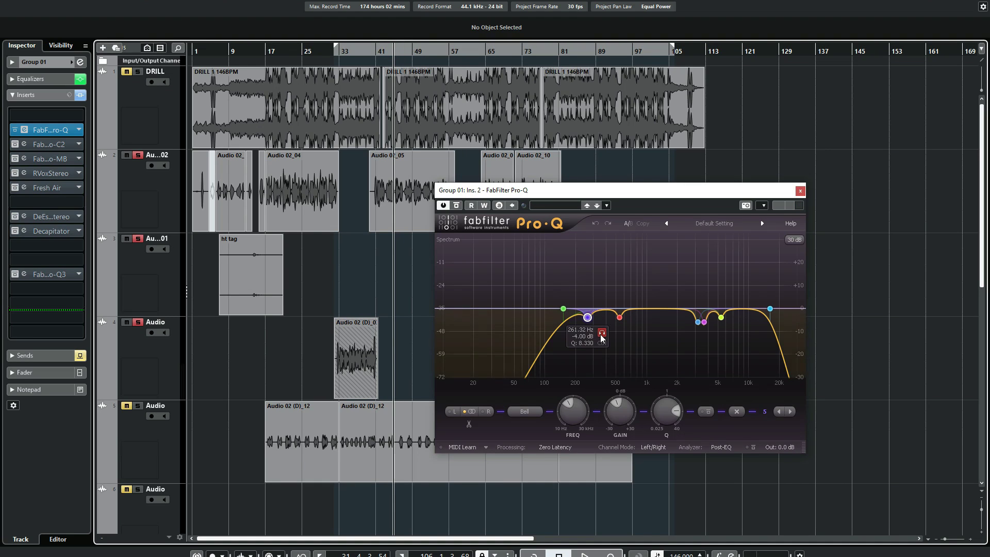
click(601, 335)
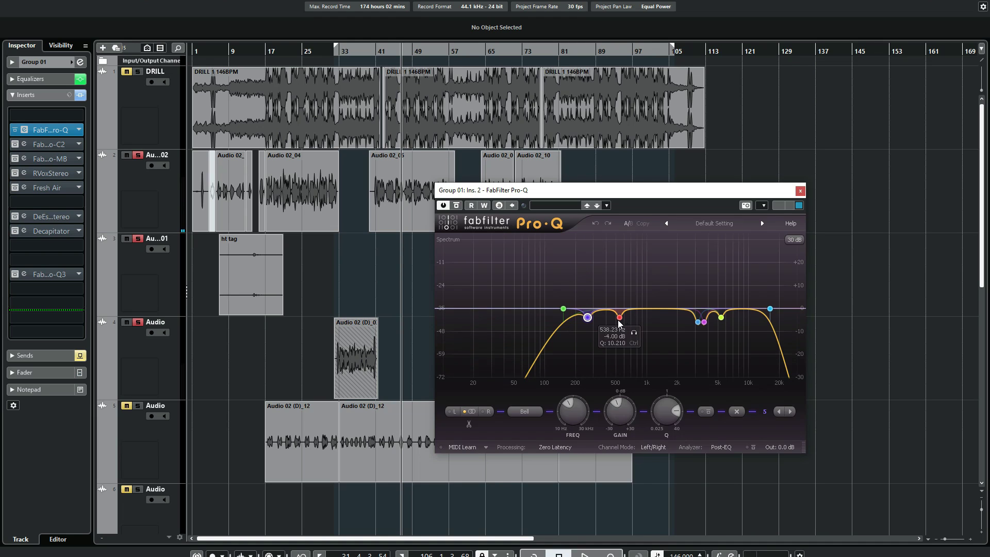
click(619, 319)
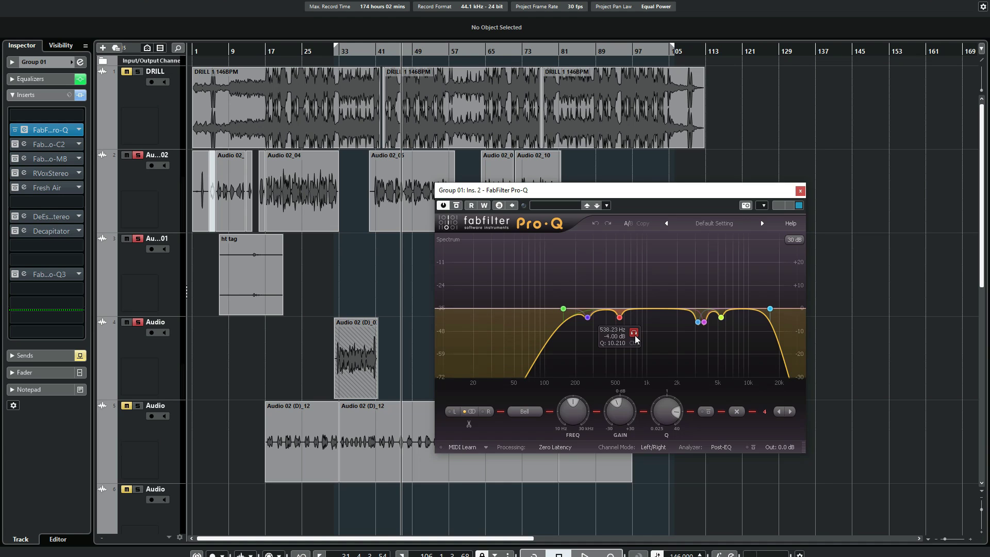
click(634, 332)
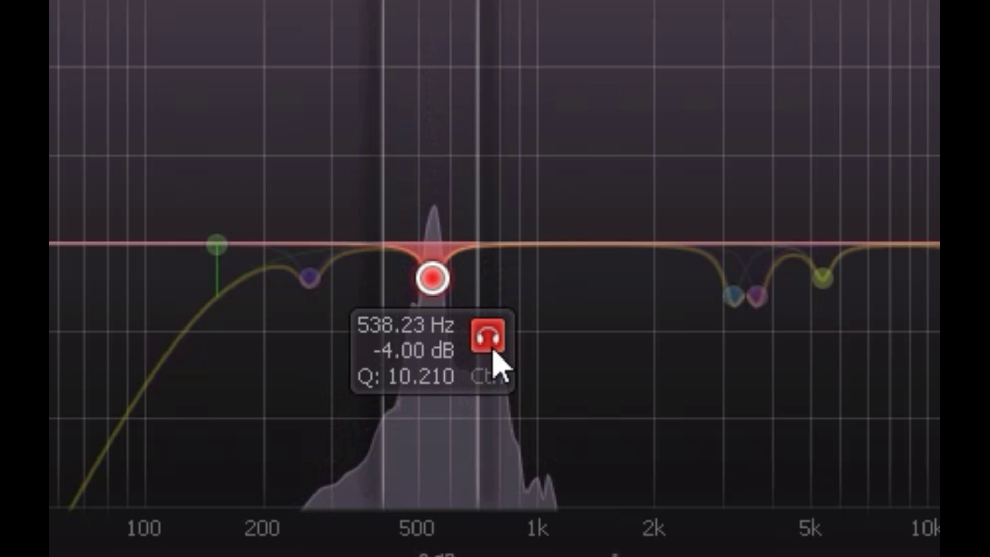
click(494, 360)
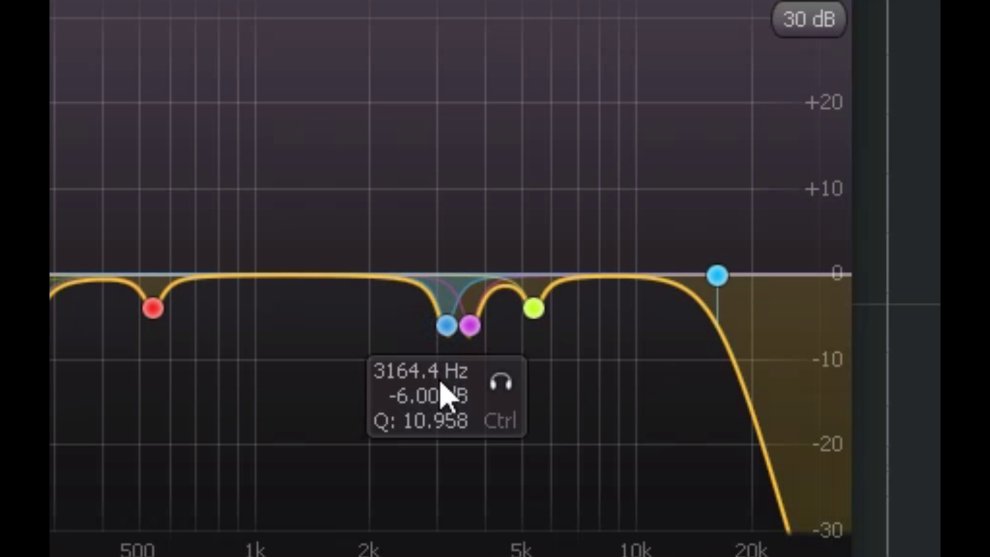
Step: Compare the two neighbouring upper-mid cuts and audition the 3164 Hz band in solo
click(445, 326)
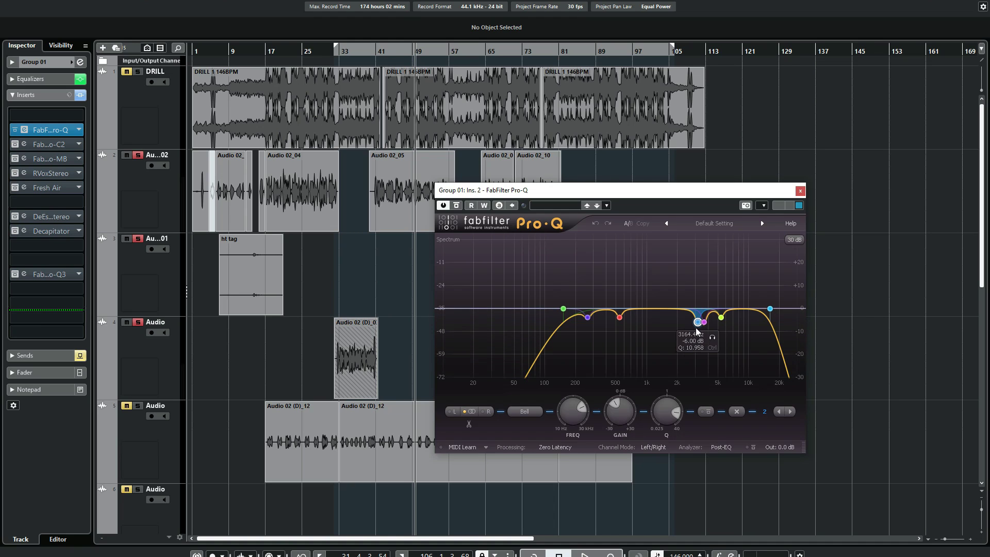
click(703, 322)
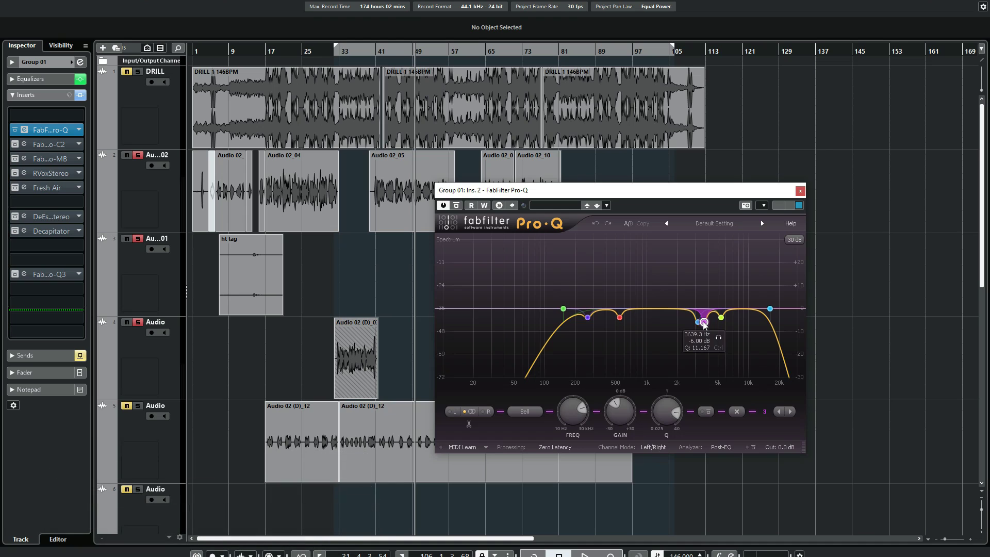
click(697, 322)
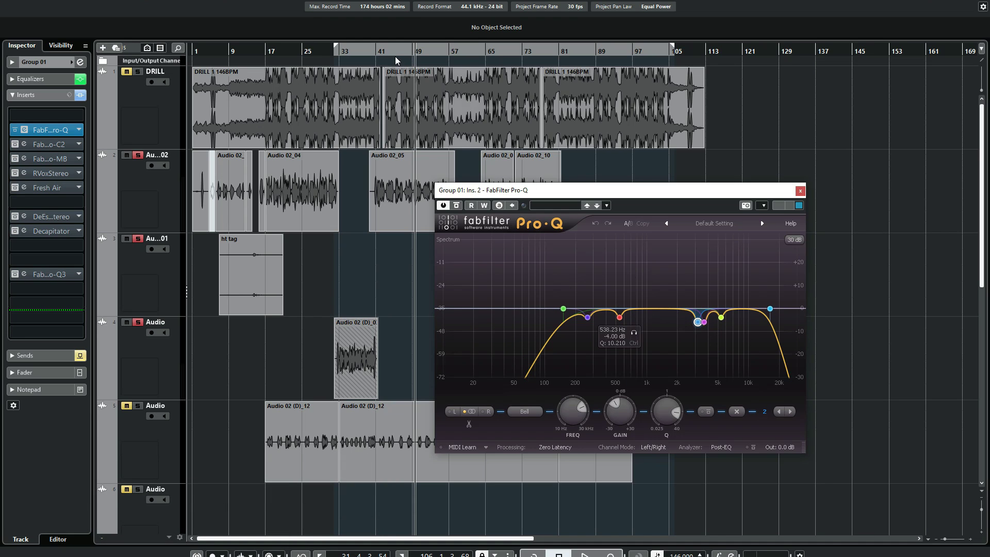
click(710, 337)
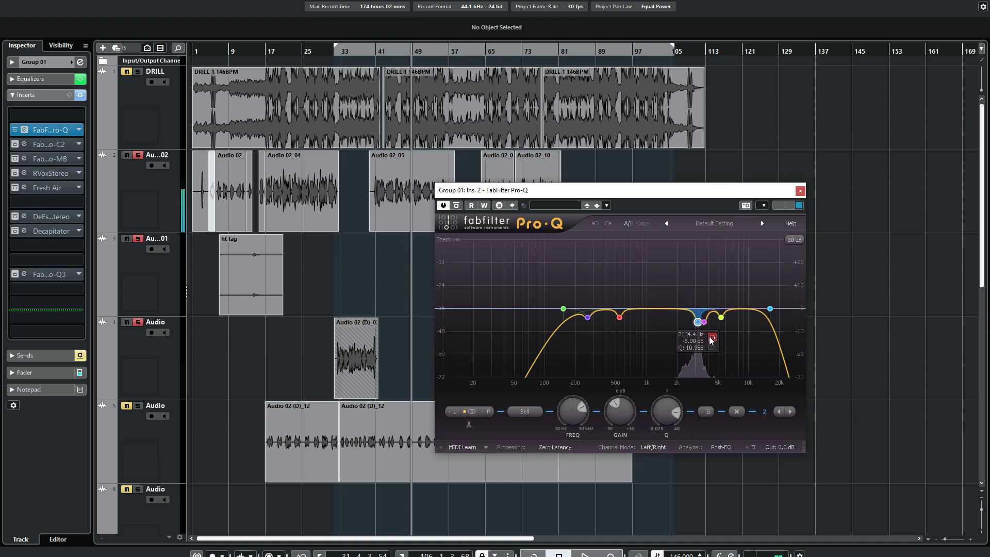
click(709, 336)
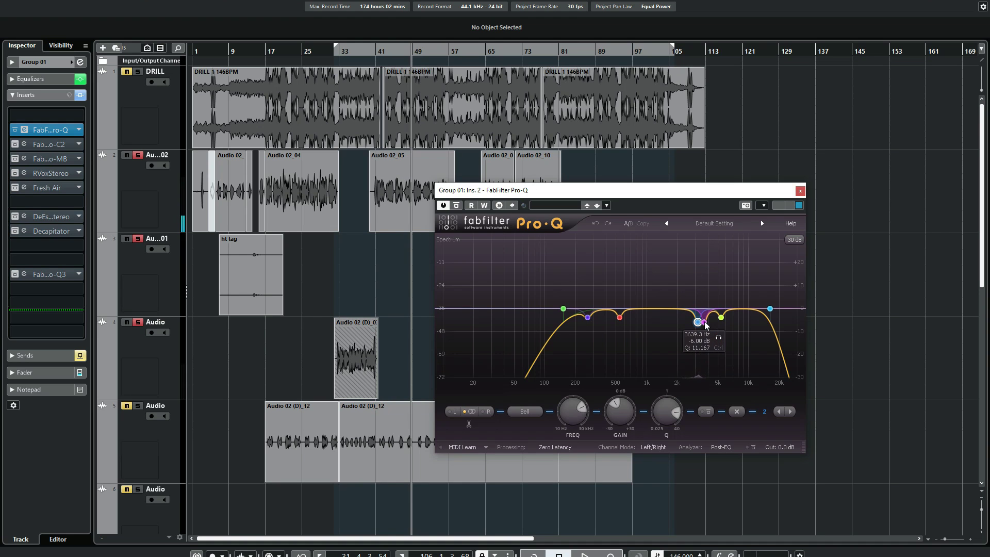
Step: Audition the 3639 Hz cut in solo during playback, stop playback and close the Pro-Q window
click(704, 323)
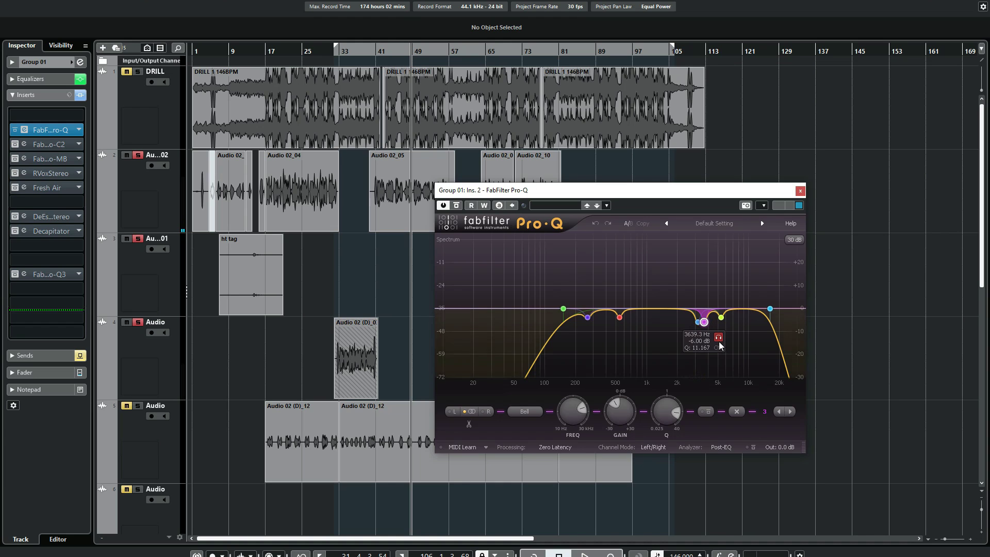
click(718, 338)
key(space)
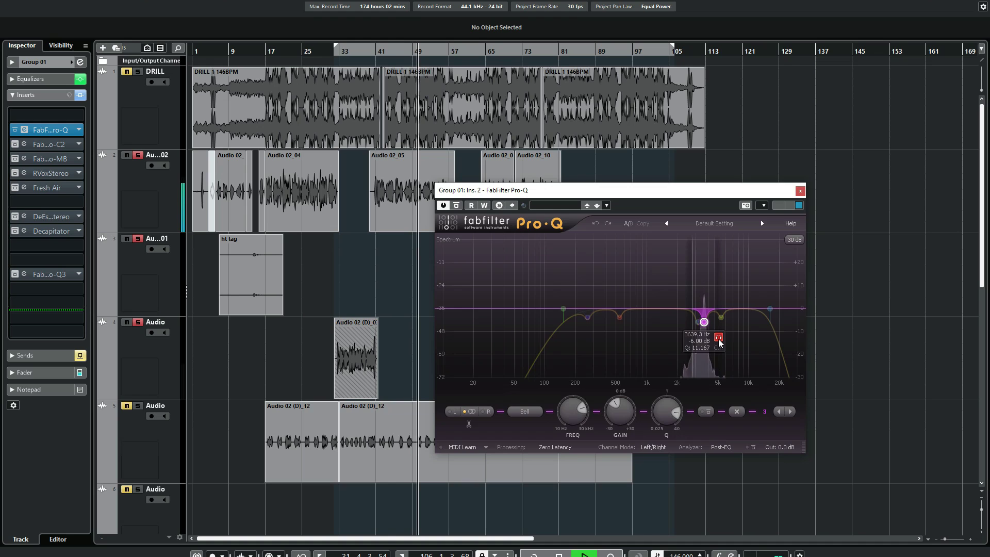
click(718, 338)
key(space)
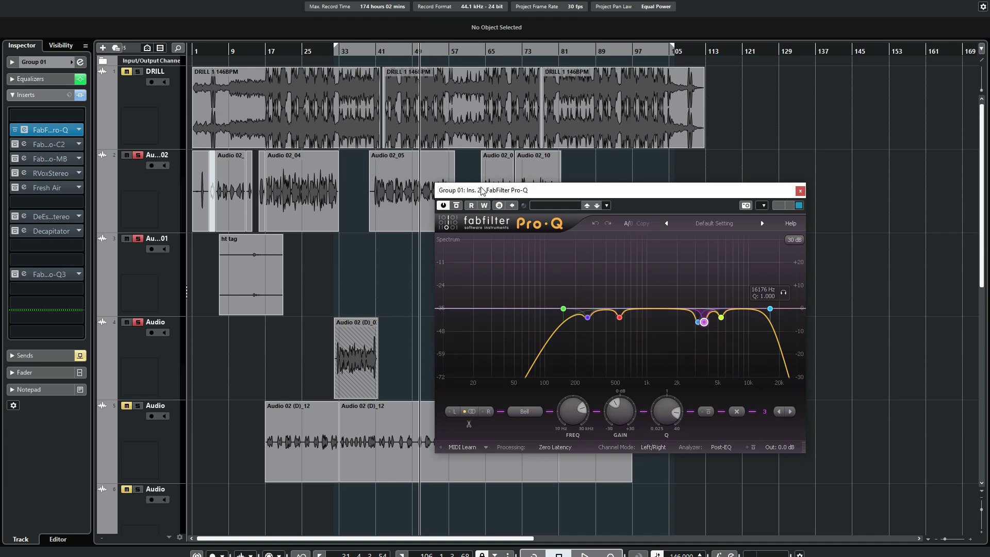
click(800, 192)
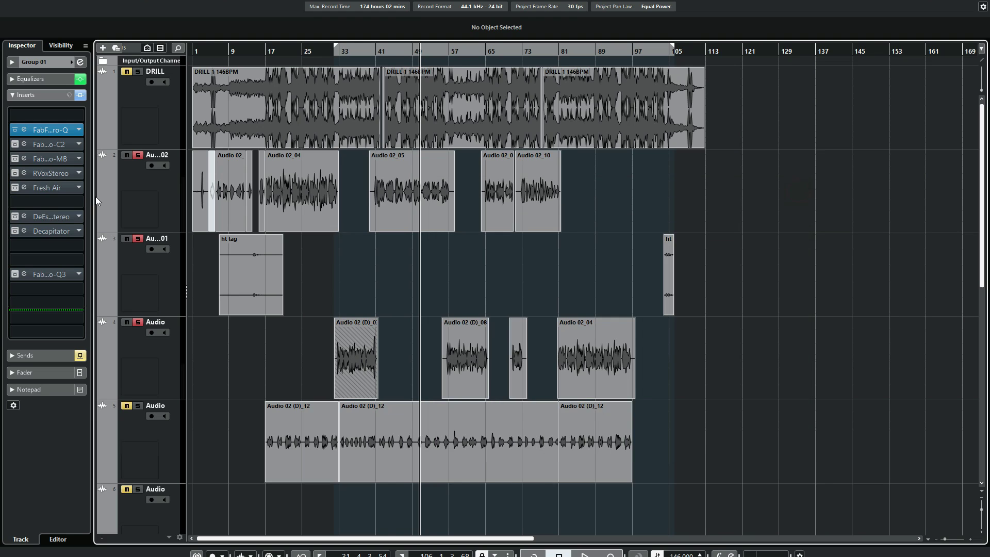
Step: Activate and open the FabFilter Pro-C 2 insert and inspect its side-chain filter, ratio, attack and release settings
click(23, 144)
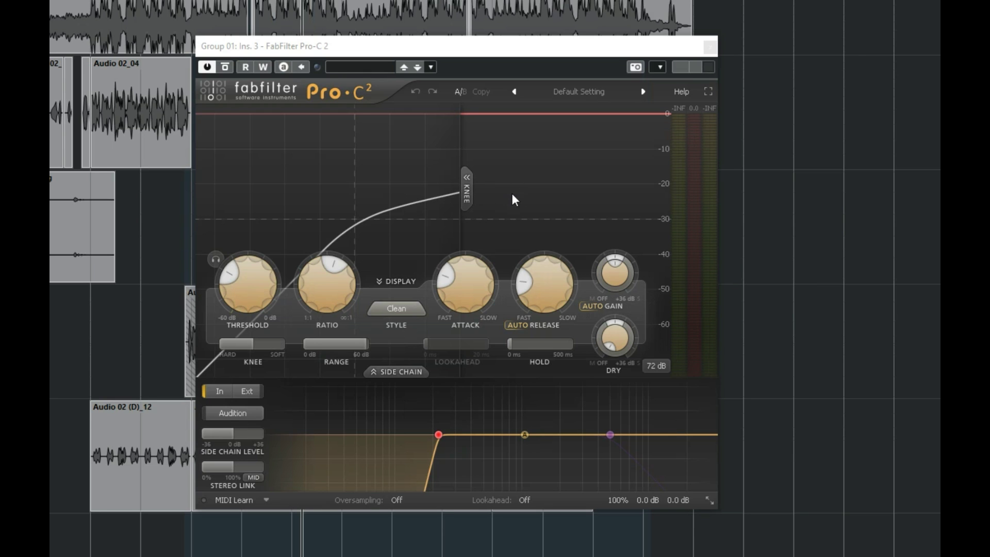
click(437, 436)
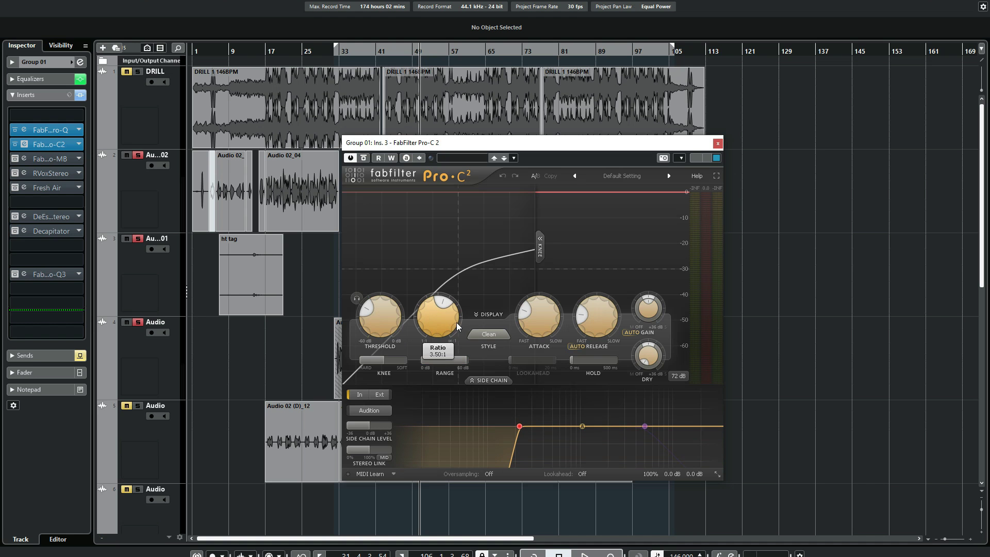
mouse_move(533, 322)
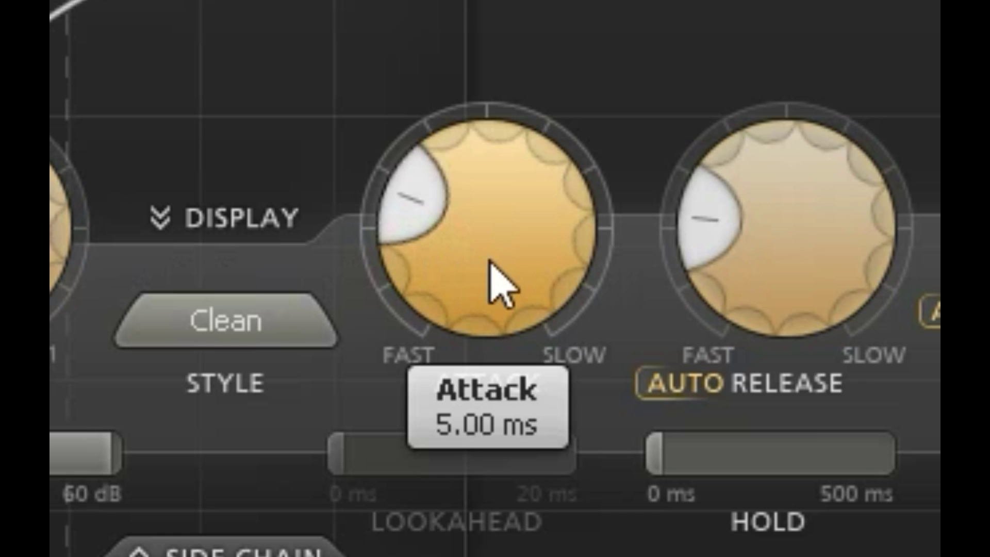
mouse_move(611, 324)
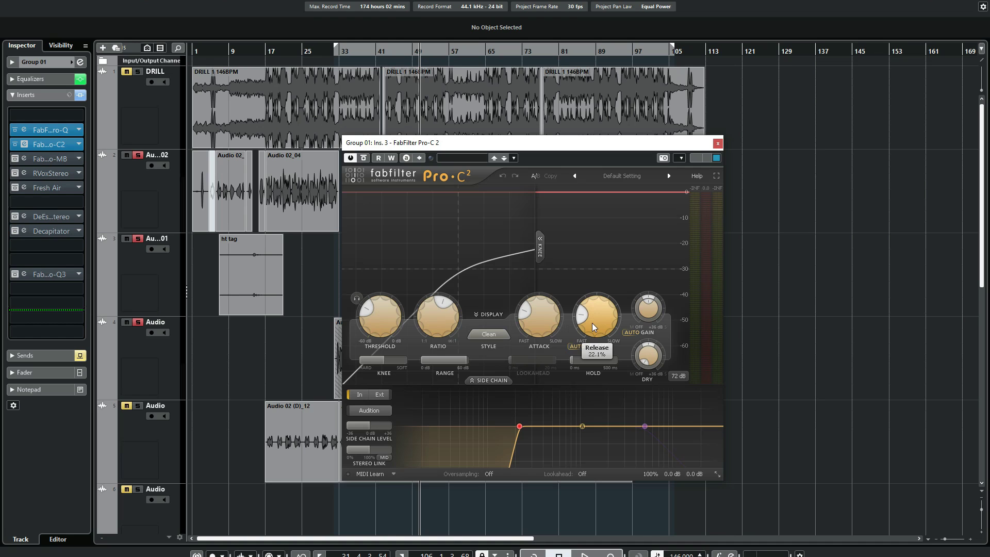
mouse_move(539, 319)
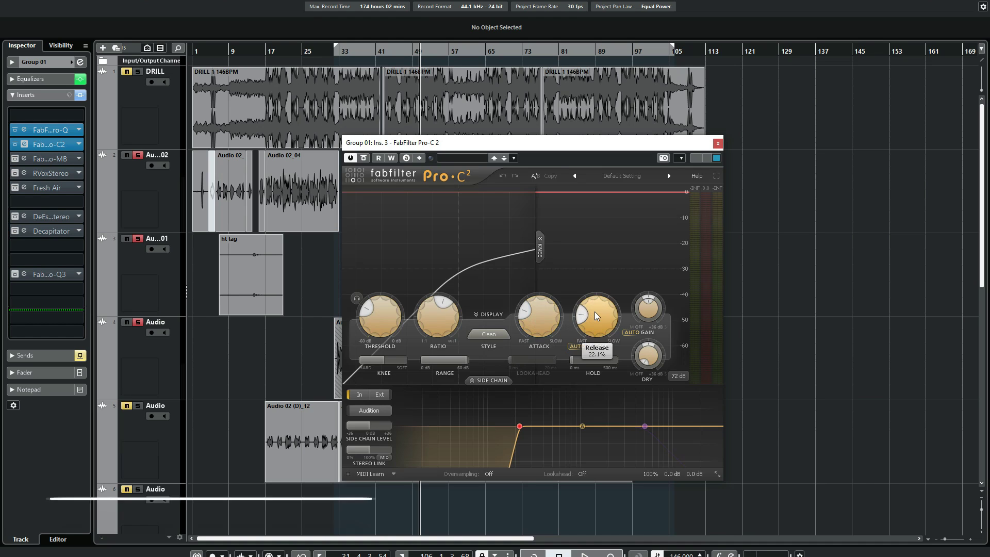
Step: Inspect the Pro-C 2 threshold, audition the compression with playback from about bar 22, and close its window
mouse_move(390, 326)
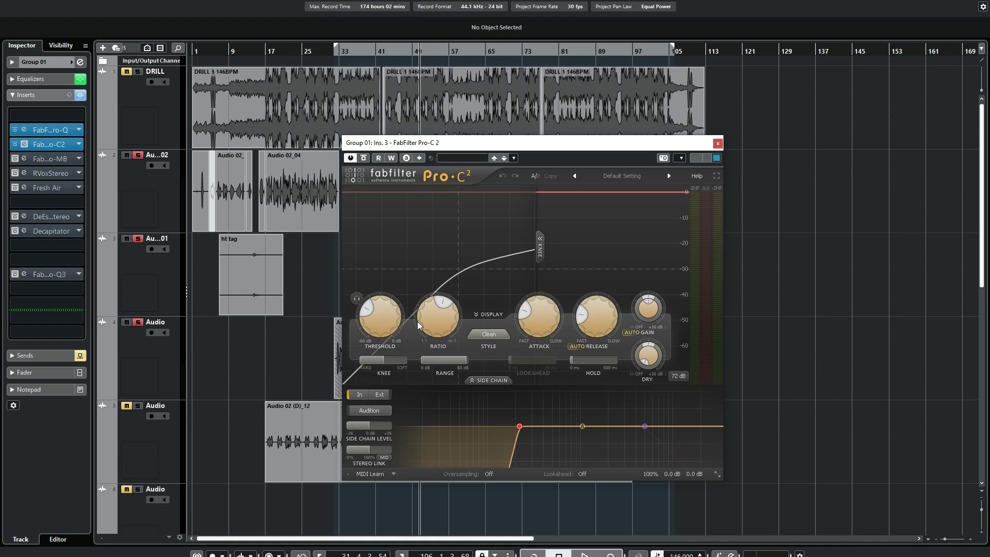
mouse_move(368, 312)
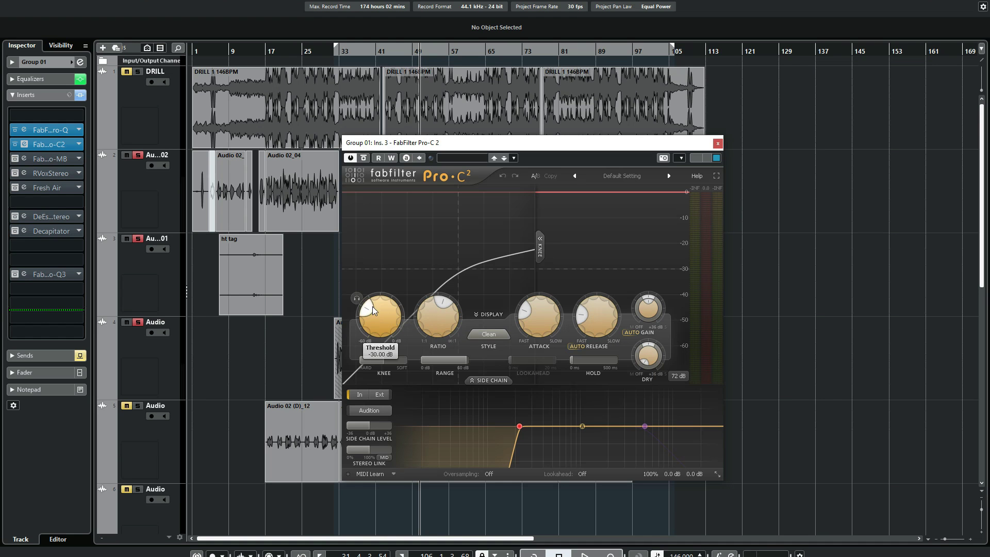
click(279, 51)
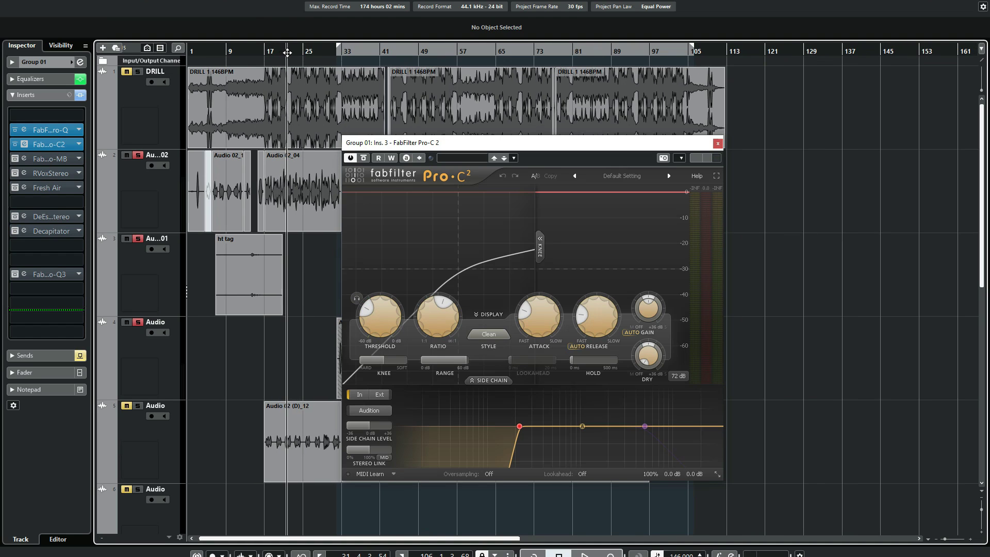
drag(282, 52, 294, 53)
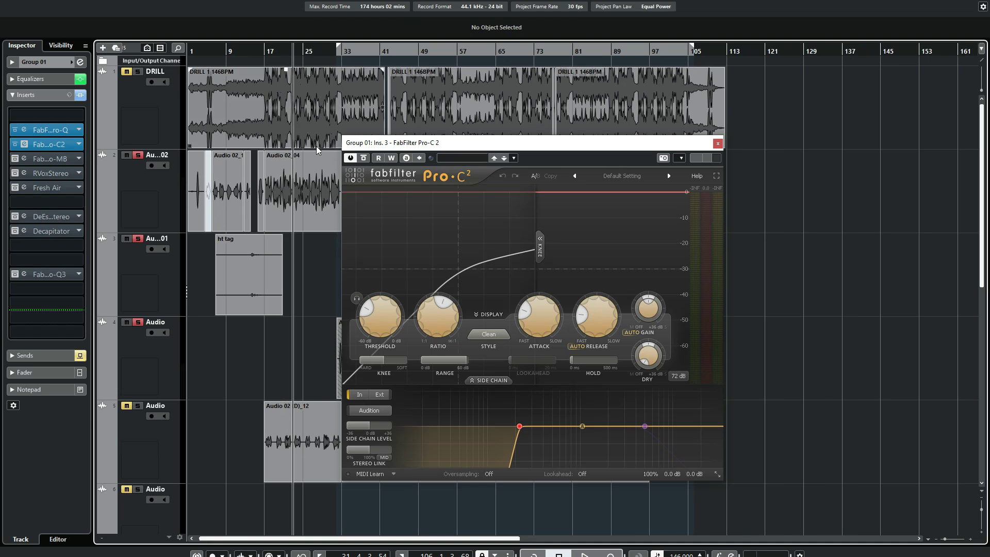
mouse_move(317, 163)
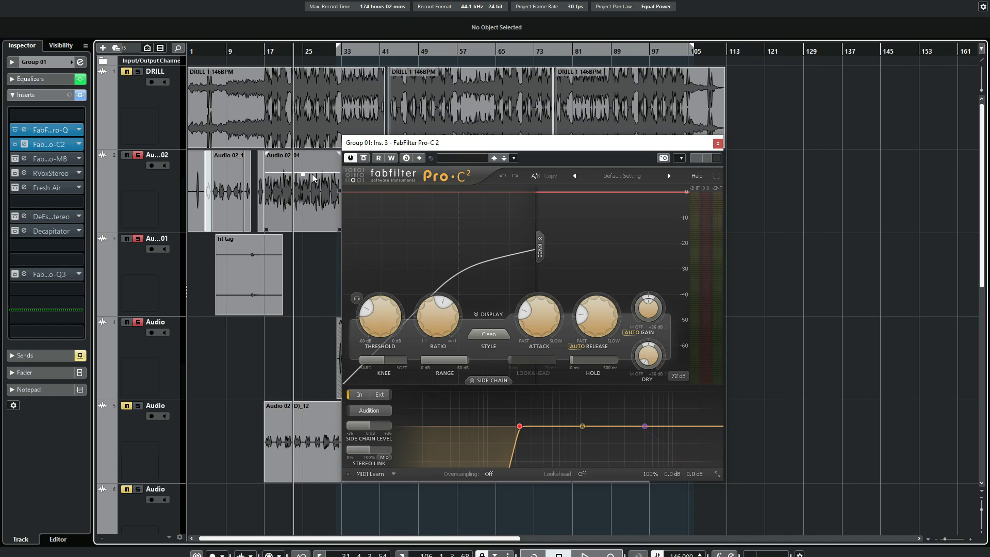
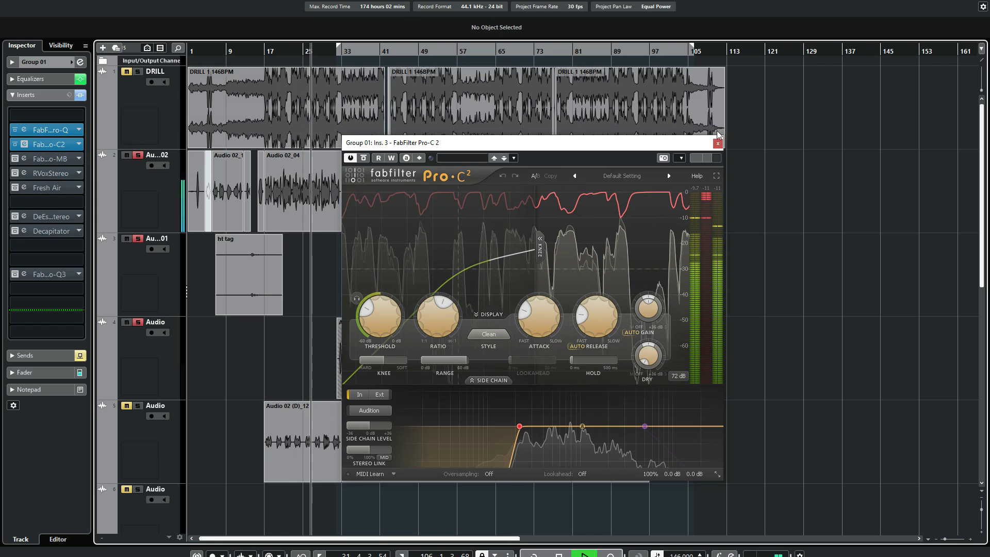
click(23, 144)
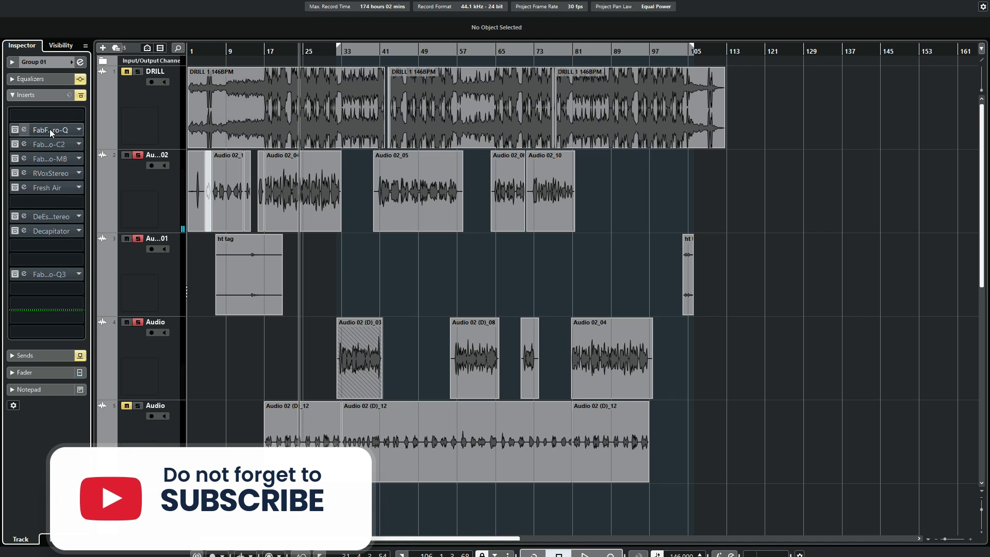
Step: Reactivate the Pro-Q and Pro-C 2 inserts, and activate and open the FabFilter Pro-MB insert
drag(19, 132, 22, 145)
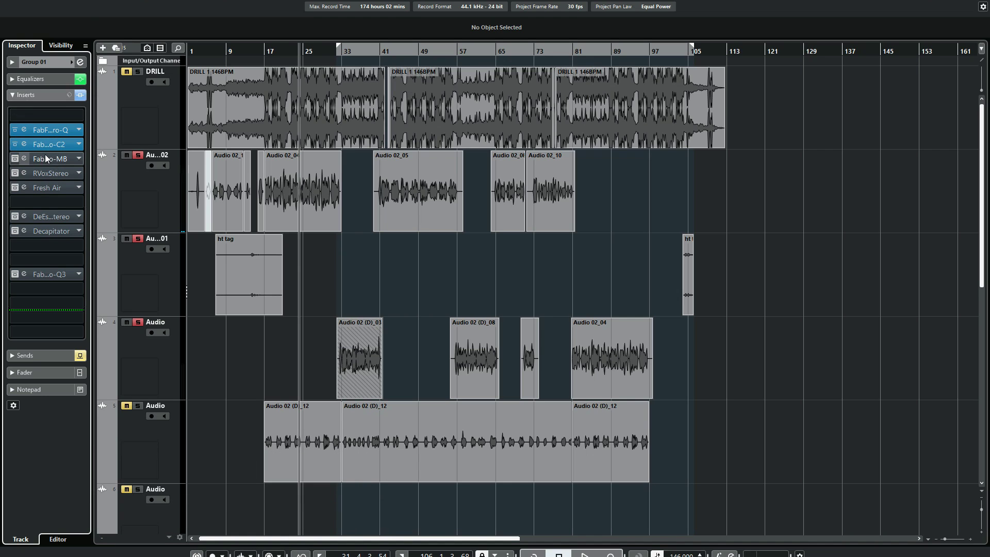
click(268, 194)
shift+click(30, 159)
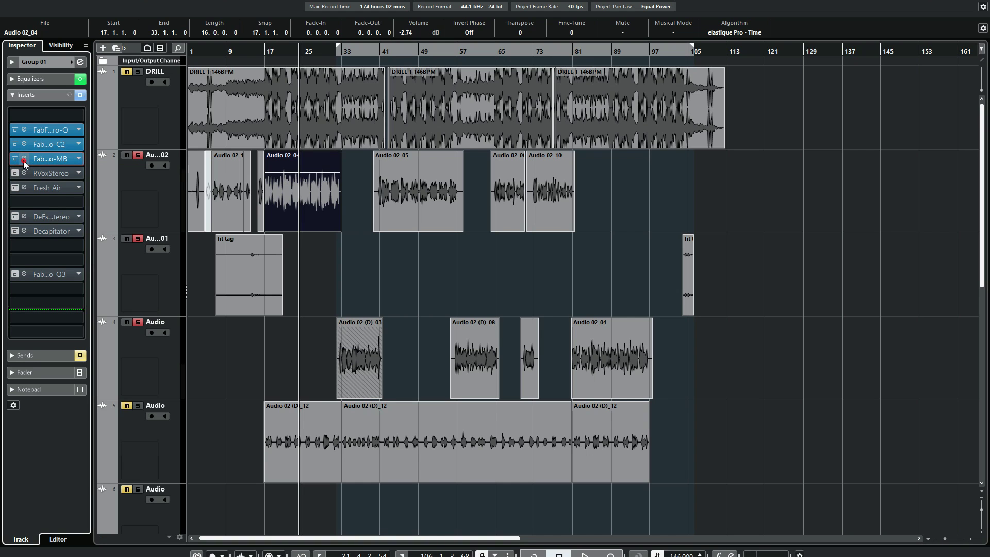
click(23, 160)
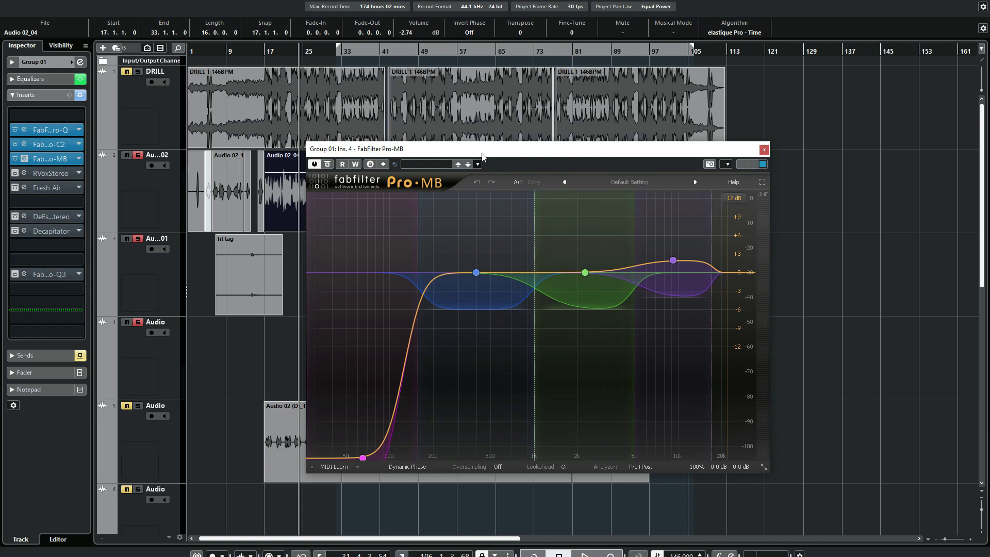
drag(478, 153, 671, 183)
Step: Audition Pro-MB's blue band around 397.60 Hz in solo, with the playback position at about bar 45
click(446, 208)
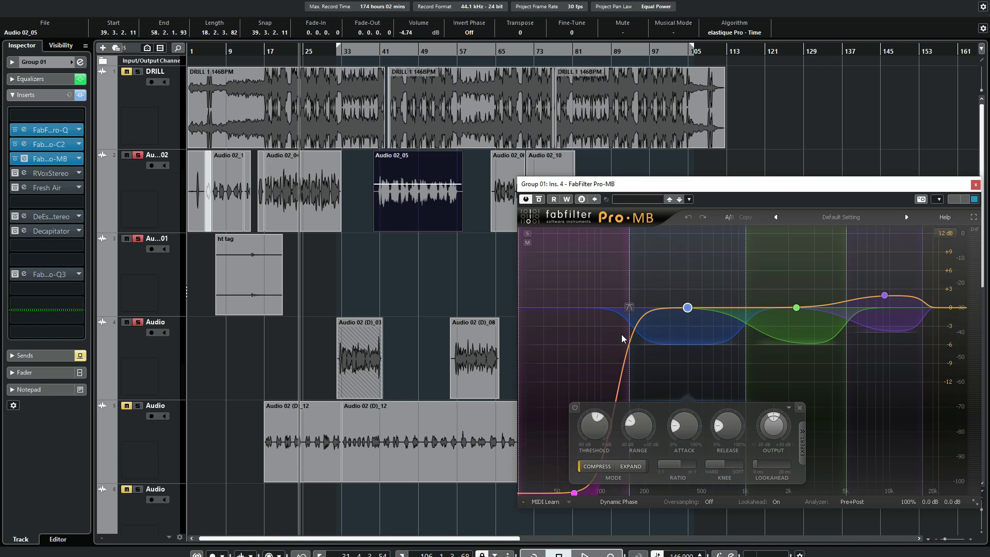
drag(633, 309, 613, 349)
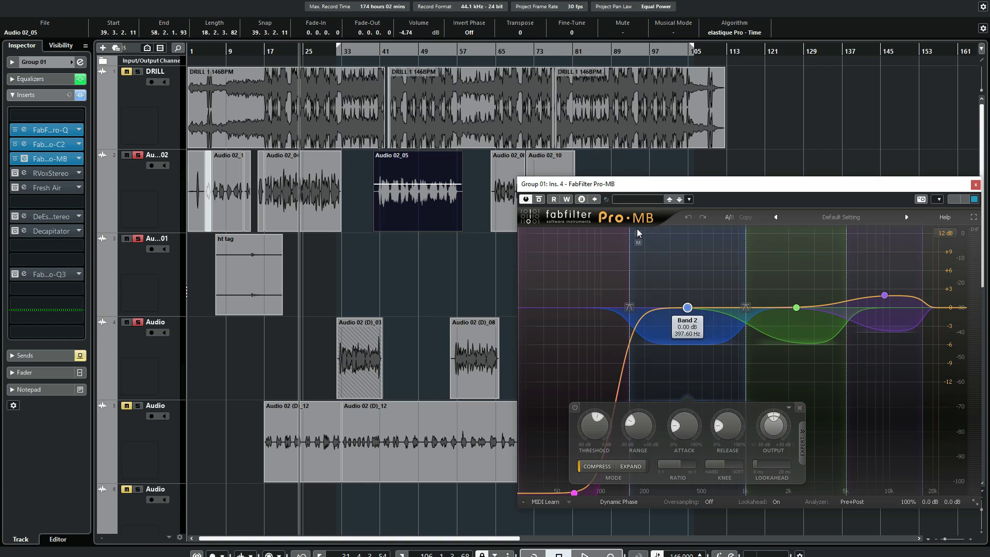
click(637, 232)
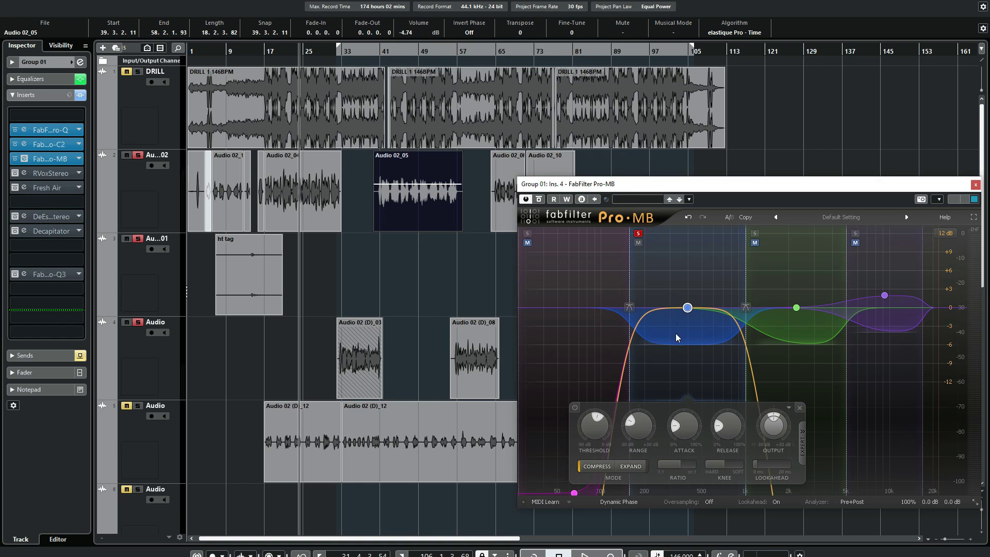
drag(415, 53, 402, 51)
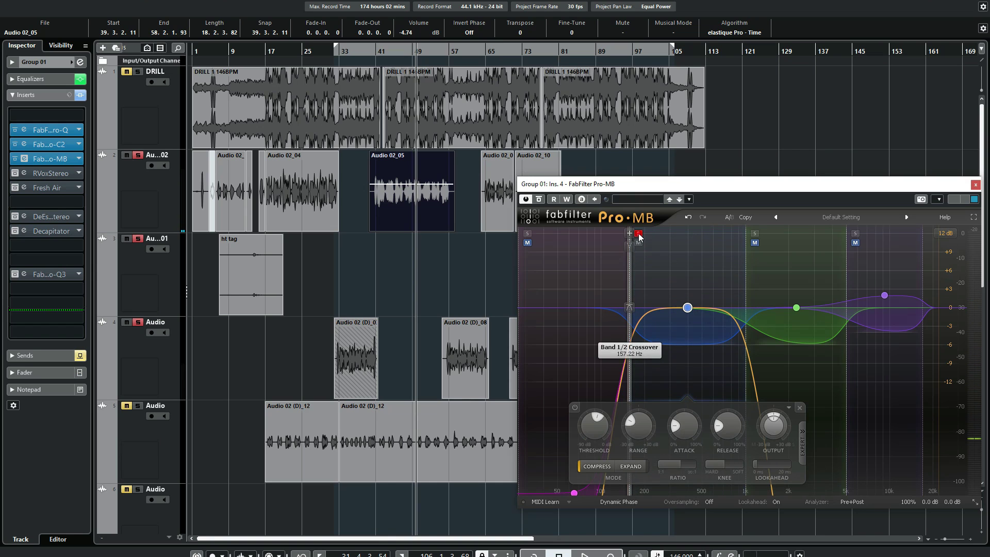
Step: Audition Pro-MB's green upper-mid band in solo, and turn its solo off
click(773, 274)
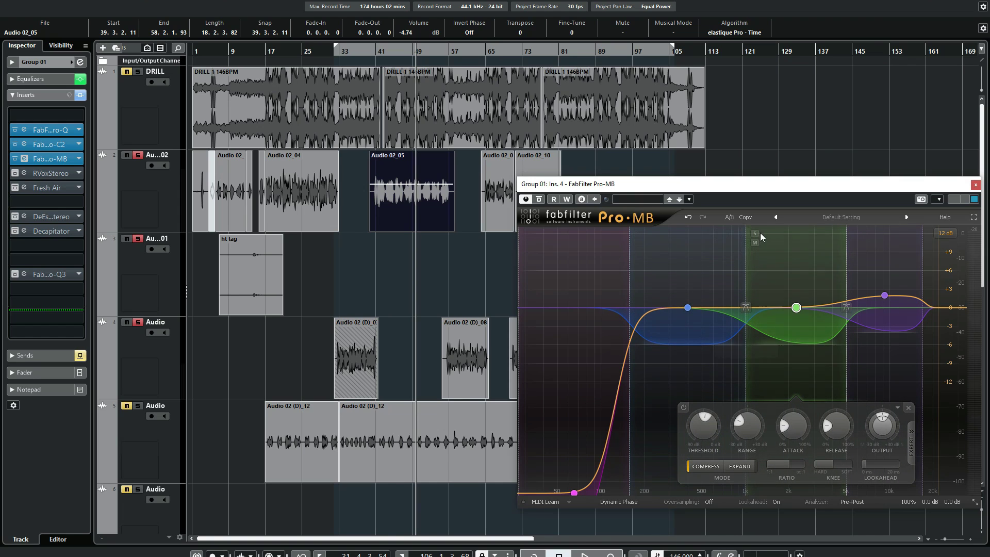
click(755, 233)
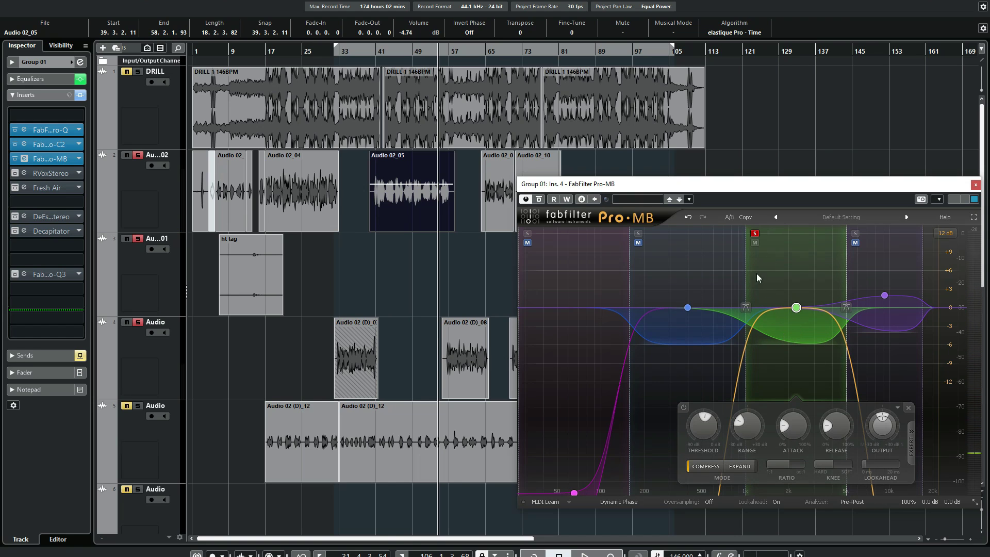
click(753, 235)
Step: Audition Pro-MB's purple high band around 9214.4 Hz in solo during playback, inspect its output gain, and turn its solo off
drag(744, 189, 538, 223)
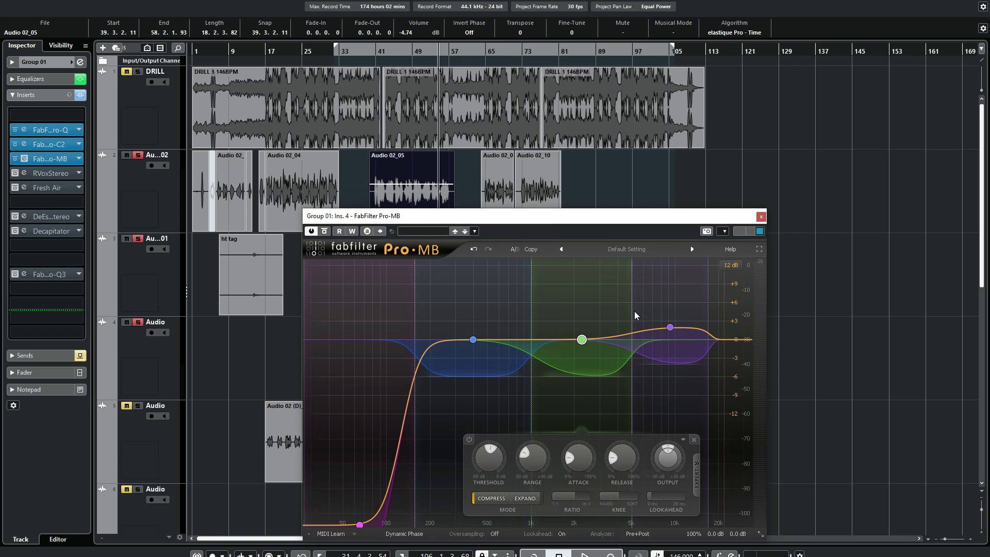
click(672, 356)
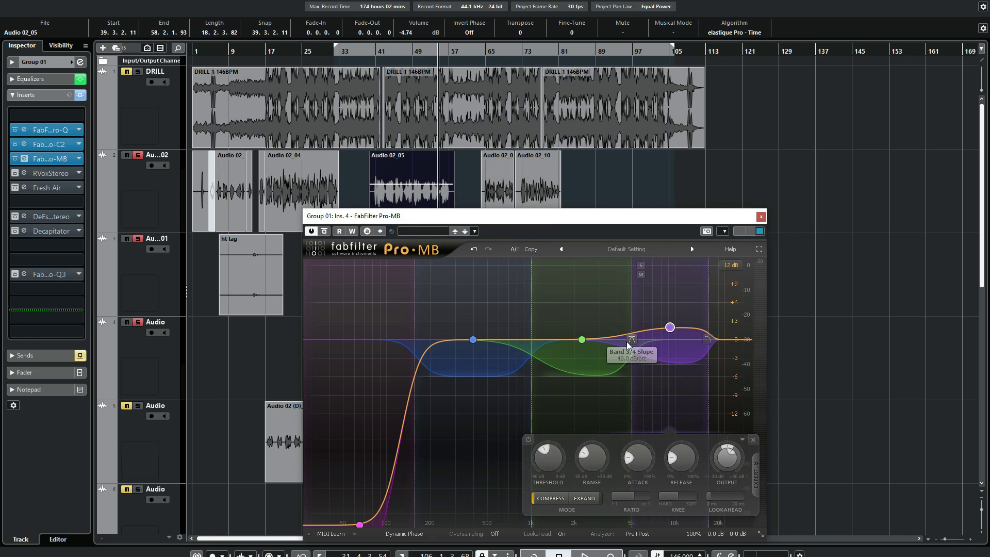
click(640, 264)
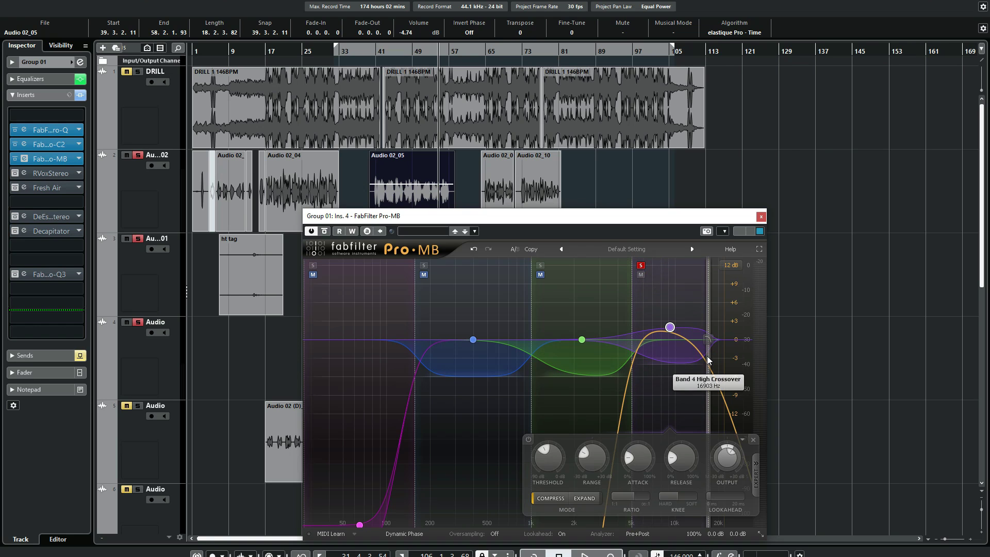
mouse_move(724, 462)
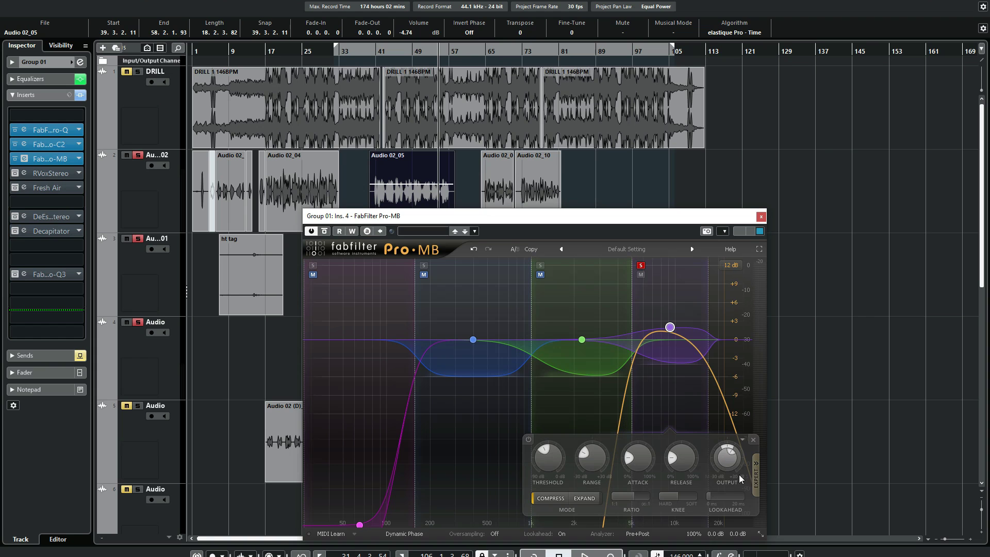
key(space)
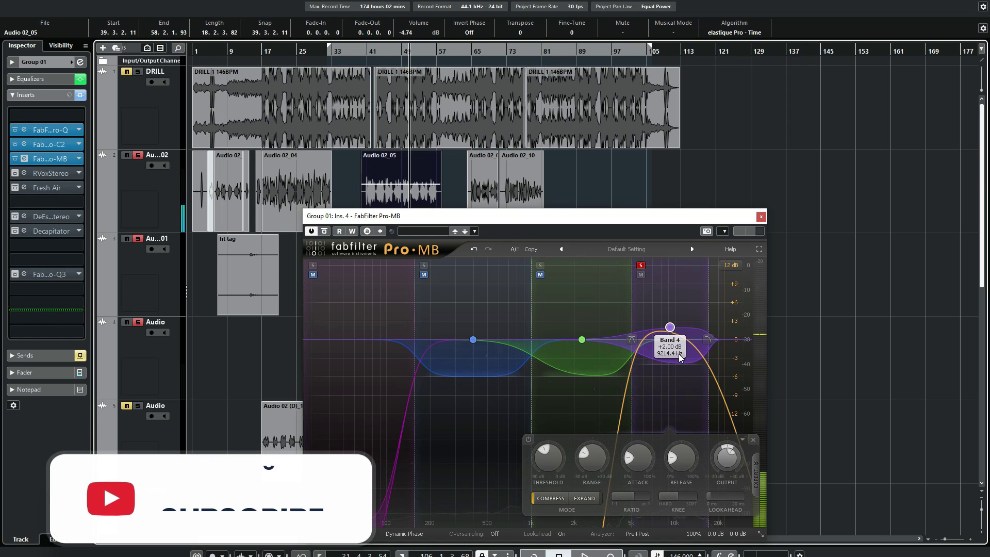
mouse_move(679, 348)
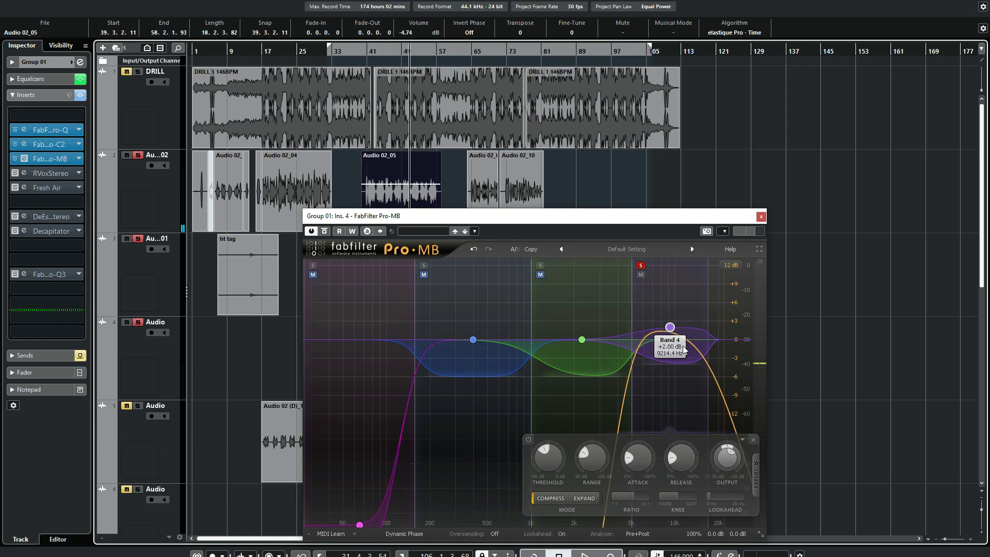
click(641, 265)
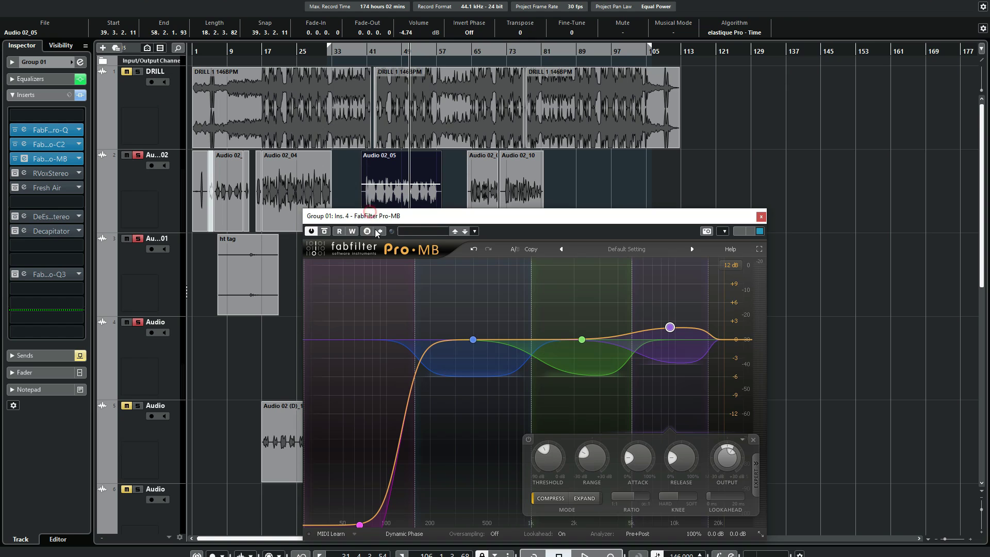
Step: Compare the vocal with the Pro-MB insert bypassed and active during playback
drag(378, 216, 387, 304)
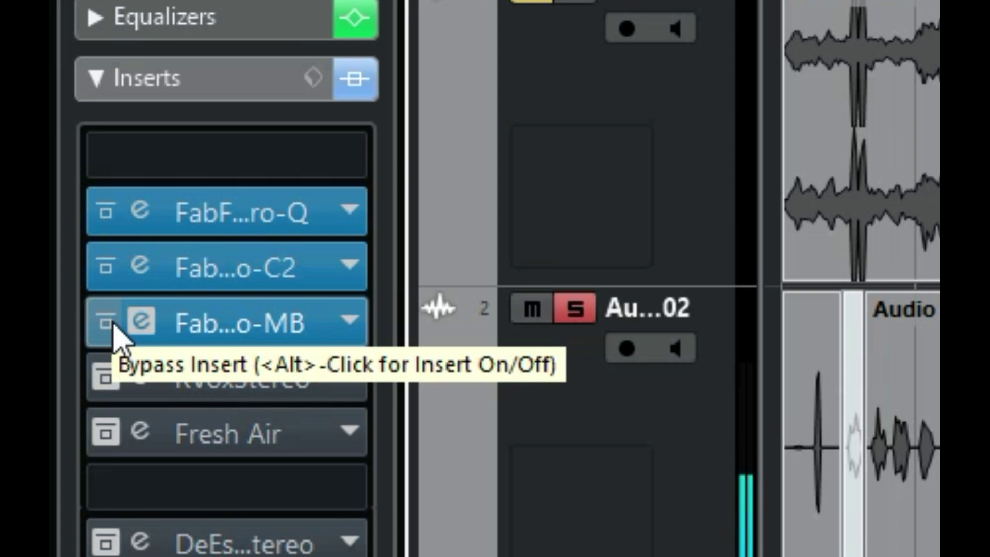
click(109, 324)
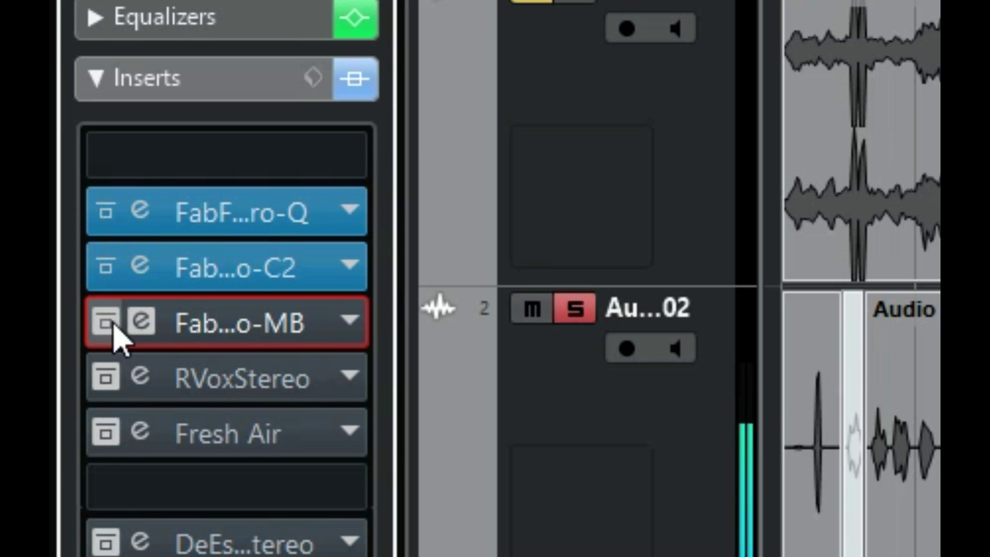
click(113, 324)
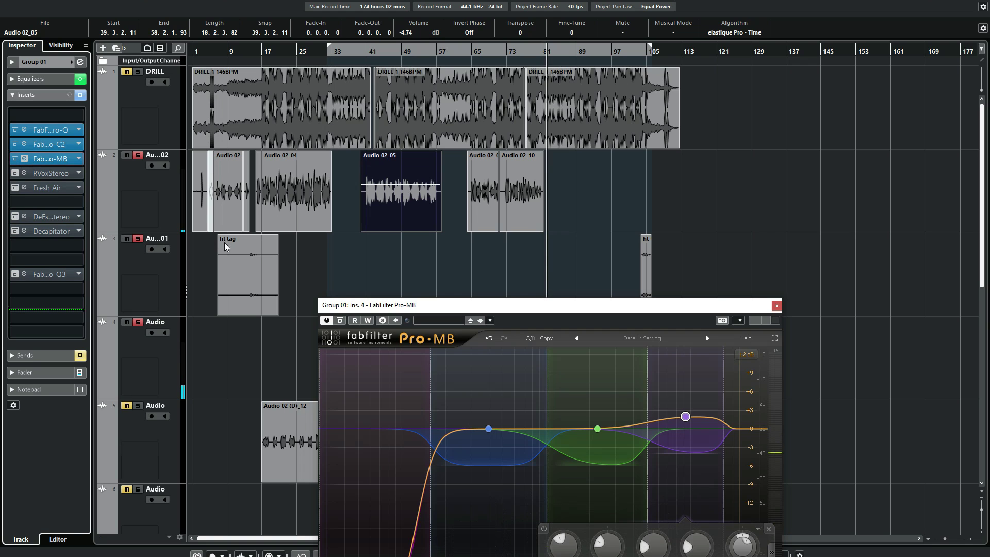
drag(383, 308, 389, 160)
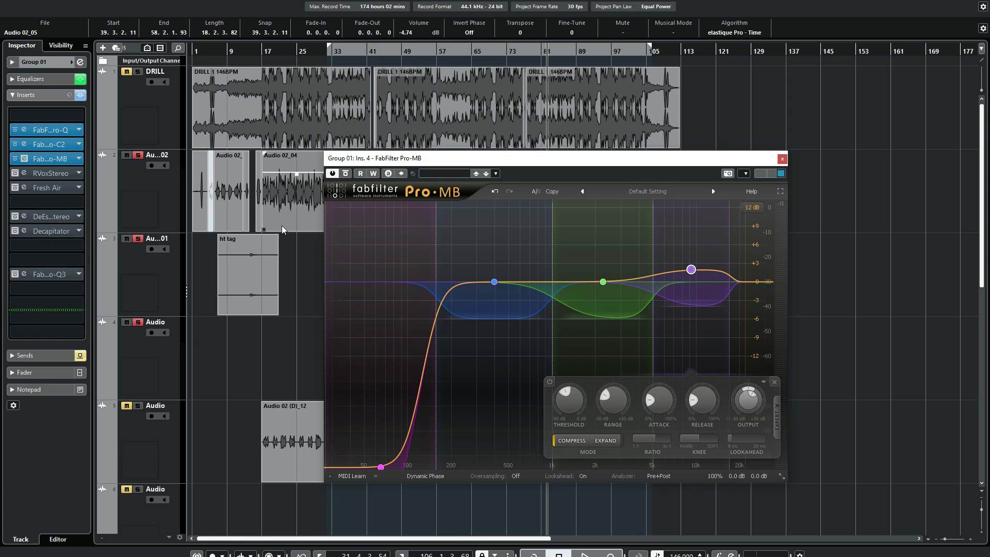
drag(438, 163, 356, 252)
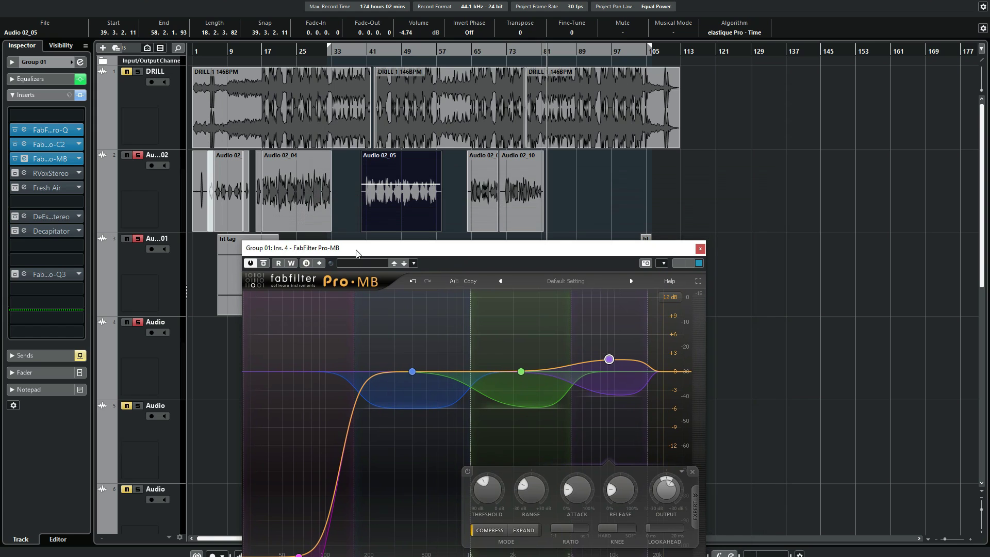
drag(355, 251, 458, 191)
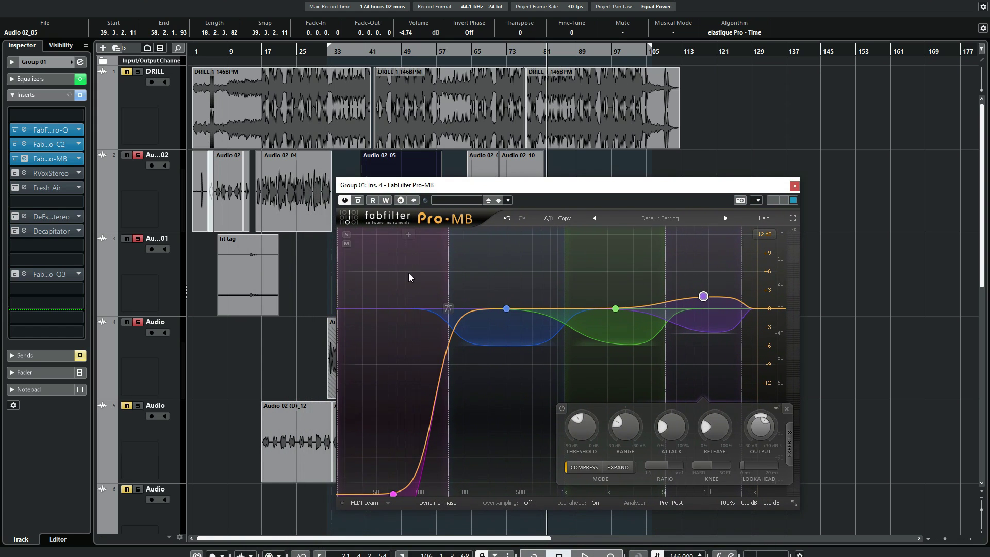
drag(528, 191, 410, 206)
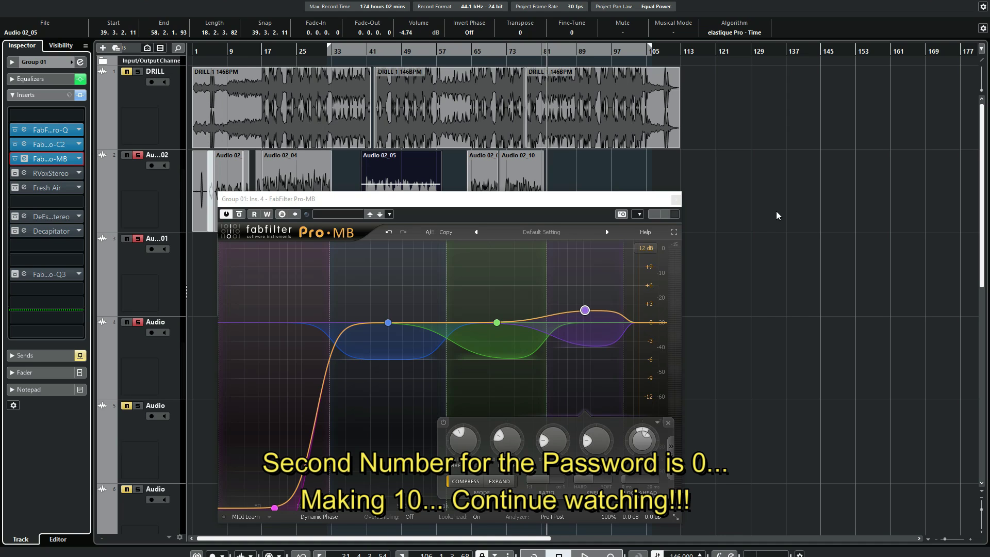
Step: Close the Pro-MB window, and activate and open the RVoxStereo insert
click(675, 199)
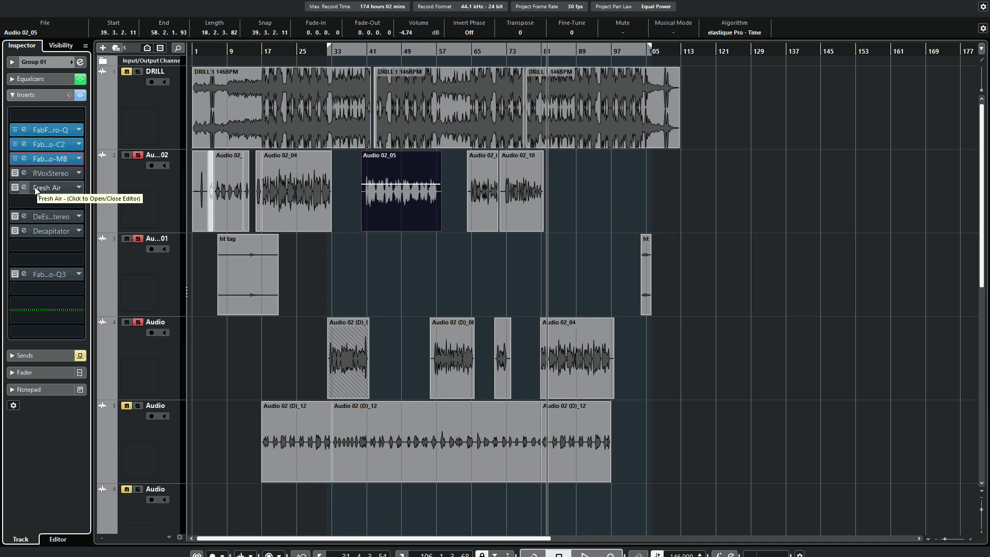
click(14, 176)
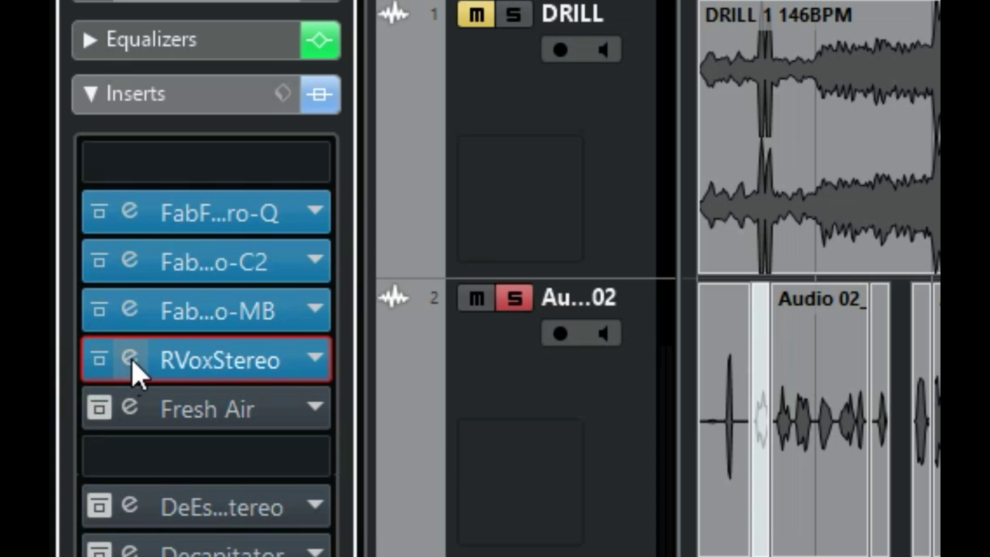
click(133, 368)
Step: Inspect the RVox compression and gain settings and start playback to audition the vocal through it
drag(400, 60, 446, 244)
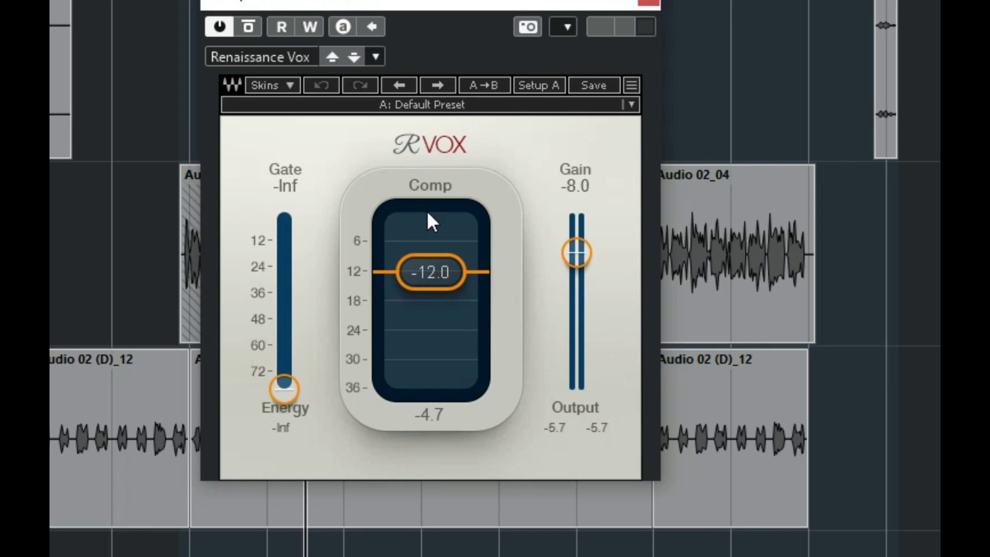
click(428, 273)
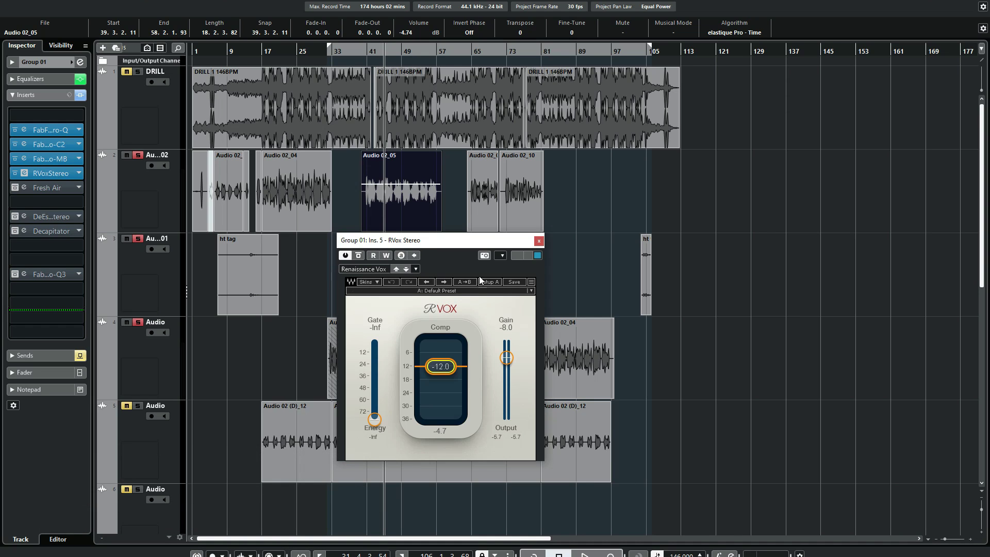
key(space)
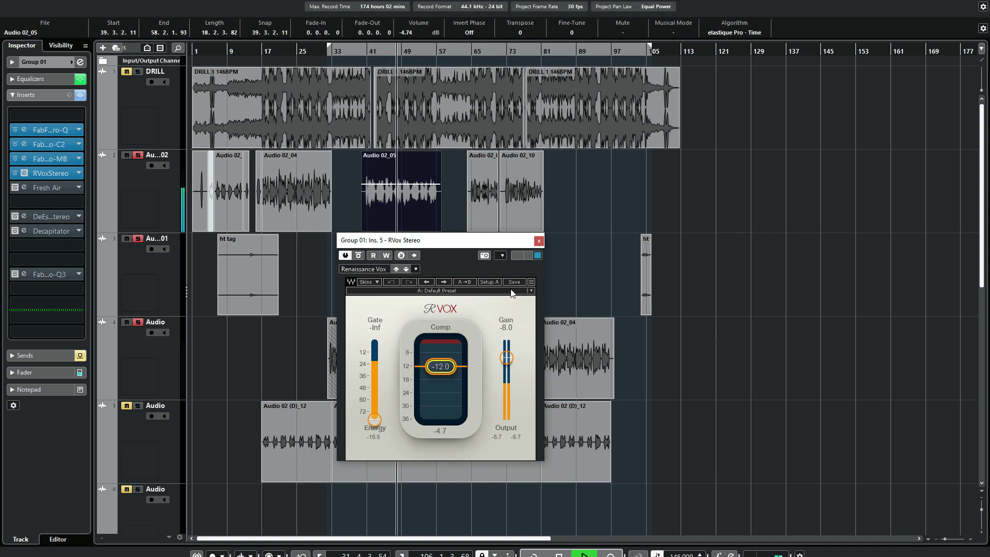
Step: Compare the vocal with the RVox insert bypassed and active, stop playback, and reset the RVox level readouts
click(358, 257)
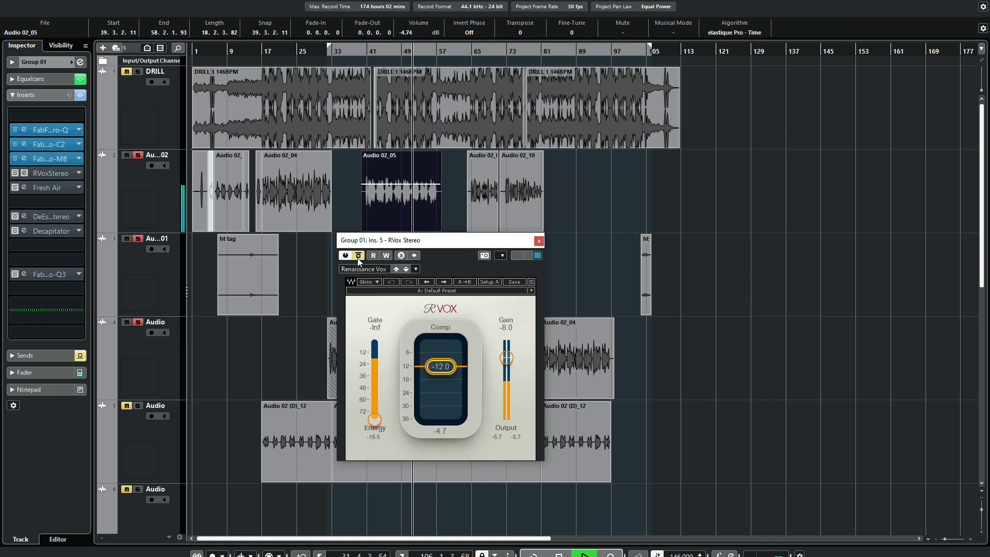
click(358, 256)
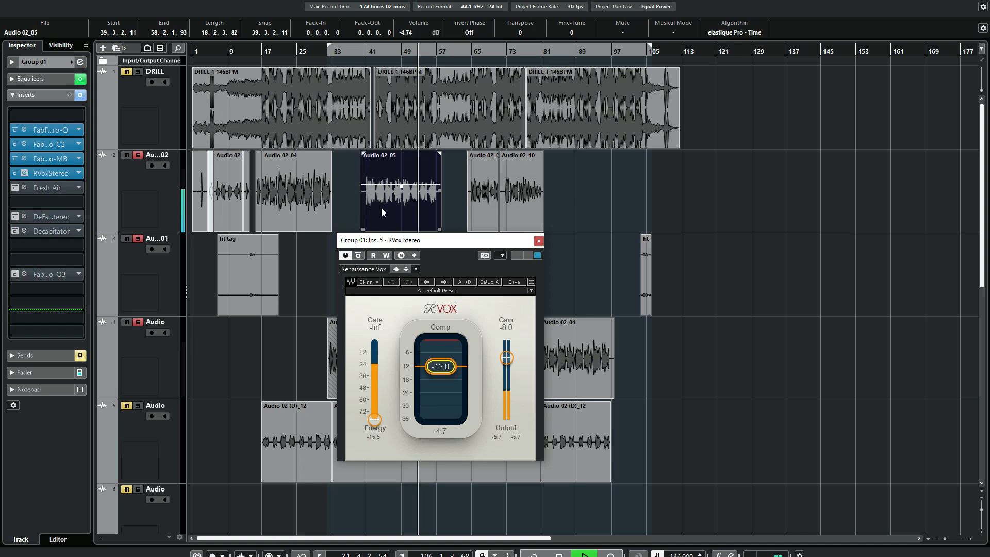
click(358, 257)
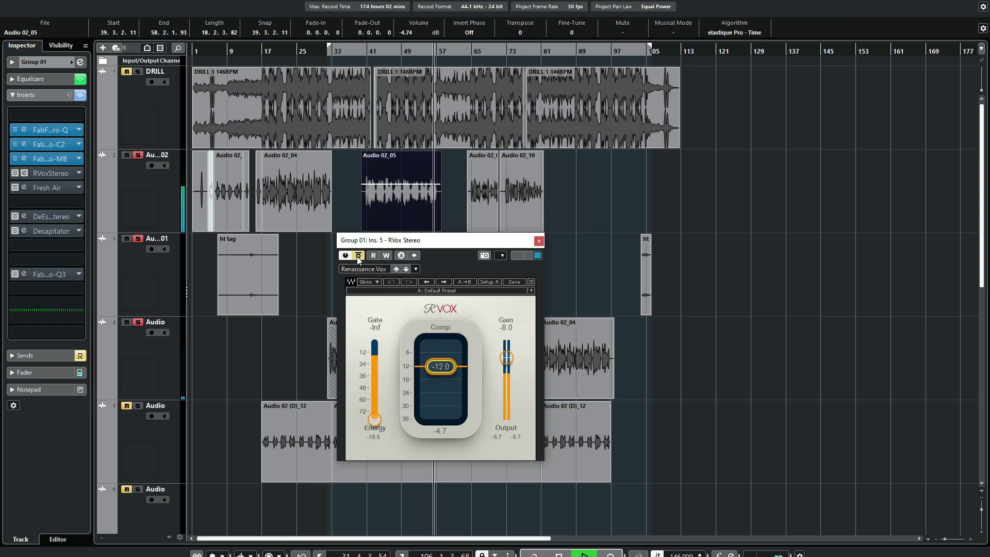
key(space)
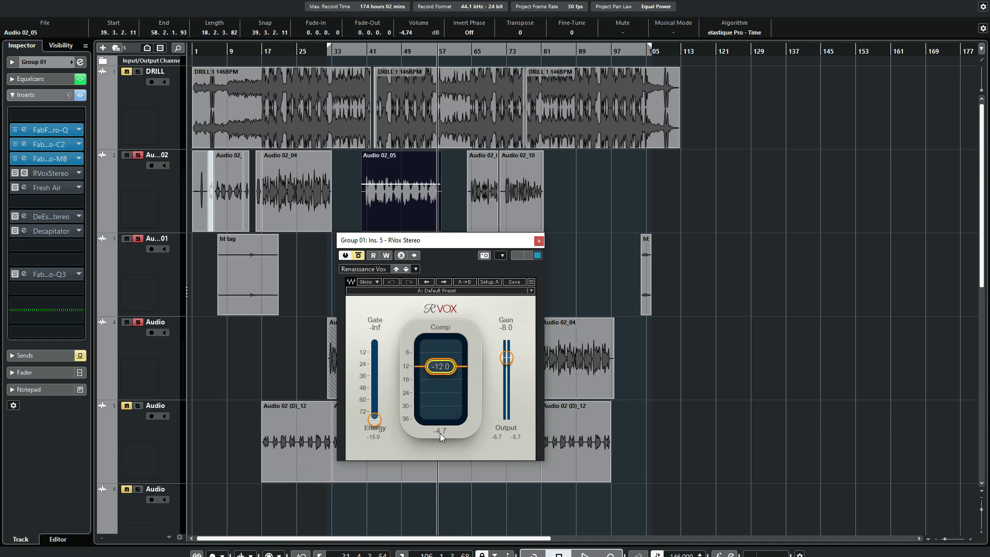
click(440, 432)
Step: Review the Pro-C 2 insert, close it and the RVox window, and reactivate the RVoxStereo insert
click(40, 144)
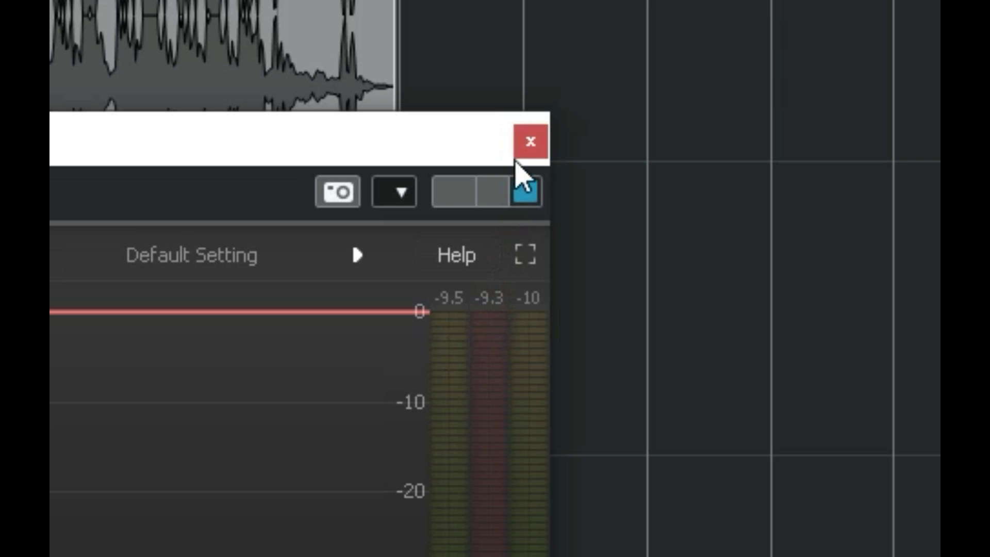
click(532, 148)
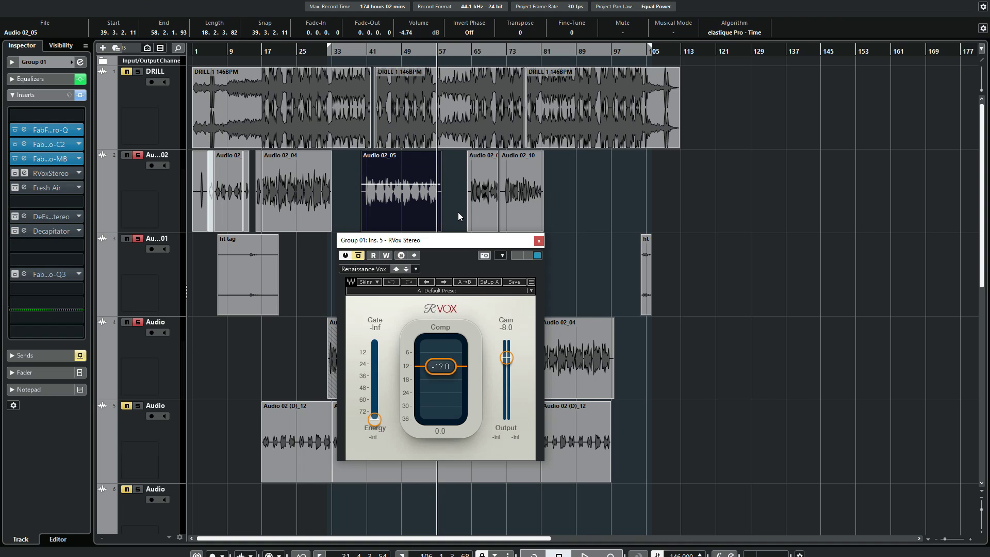
click(539, 241)
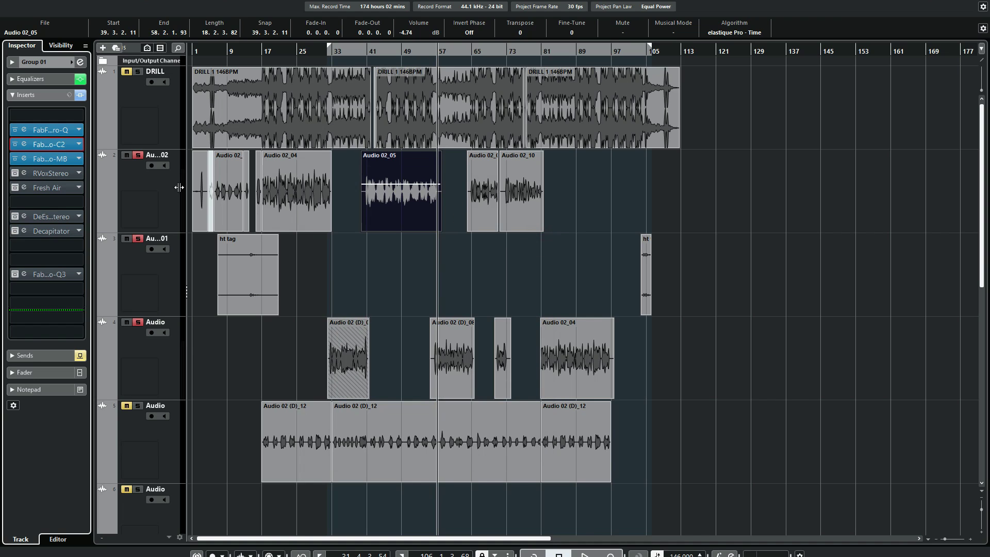
click(14, 175)
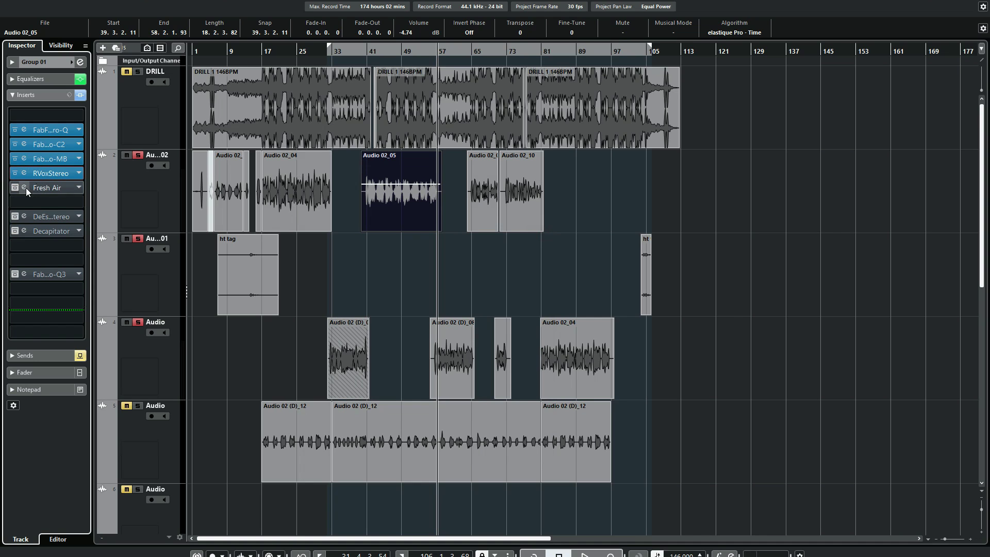
Step: Open the Fresh Air insert on the vocal group and activate it
click(25, 187)
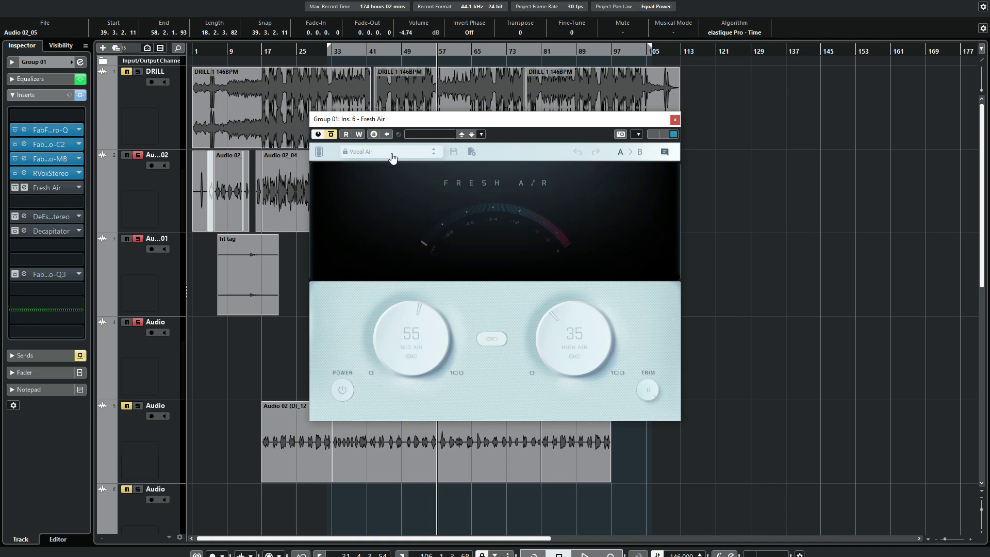
drag(391, 124, 450, 284)
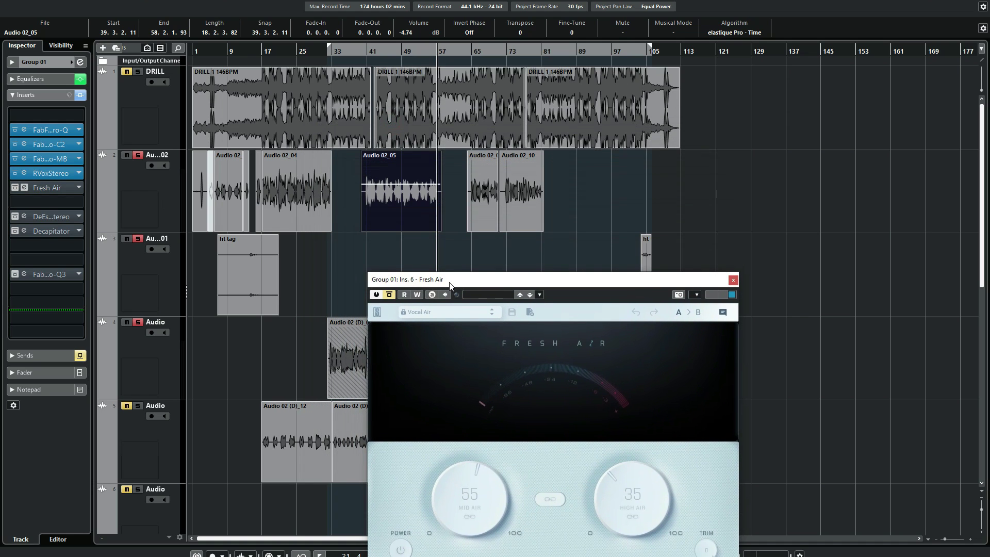
click(389, 295)
click(402, 219)
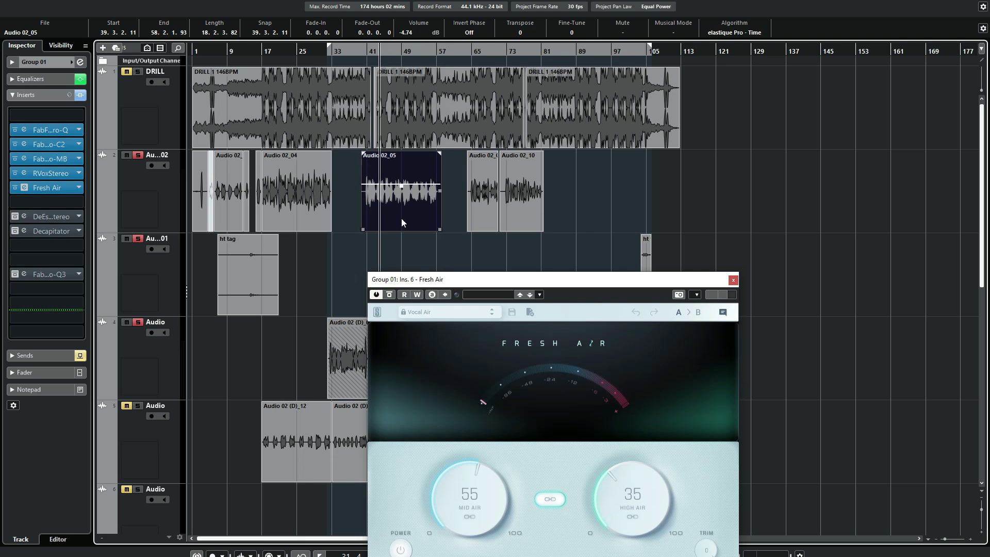
Step: Inspect the Fresh Air plug-in's Mid Air and High Air settings with its window placed over the arrangement
drag(420, 280, 389, 122)
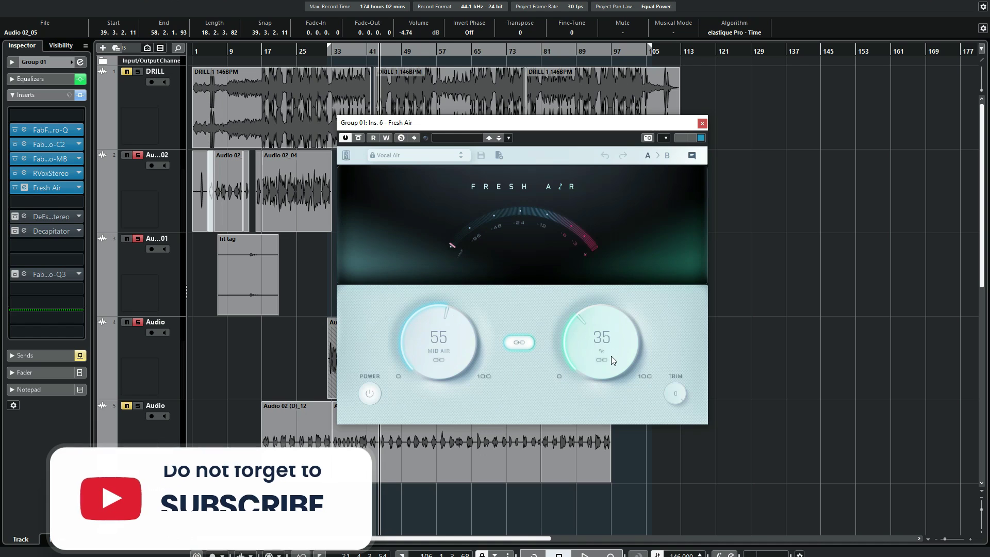
drag(446, 127, 417, 225)
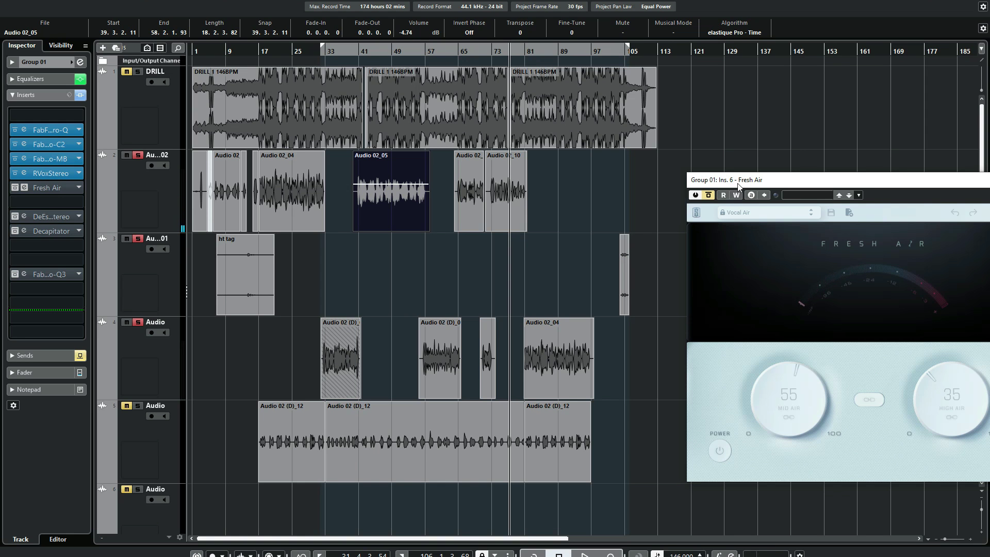
drag(738, 184, 509, 201)
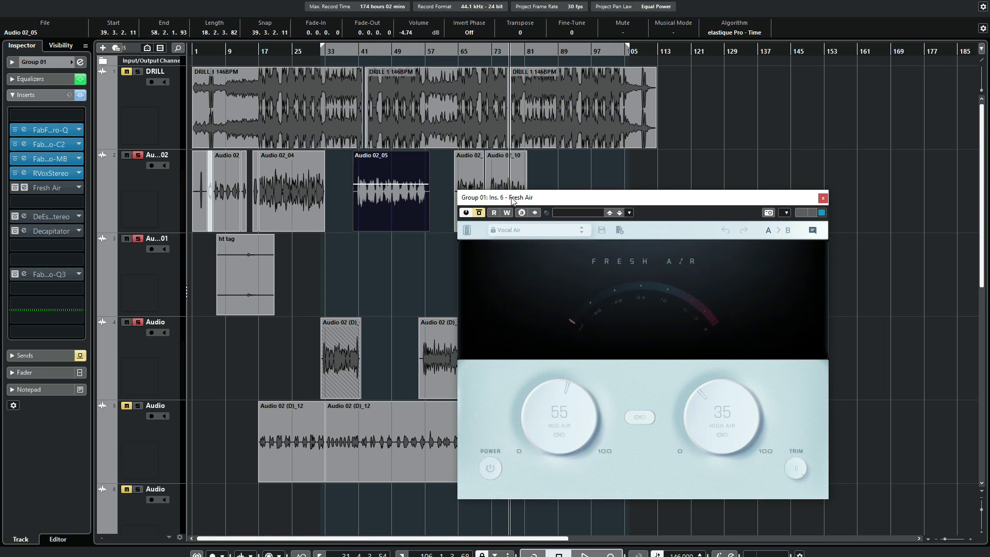
drag(519, 202, 464, 212)
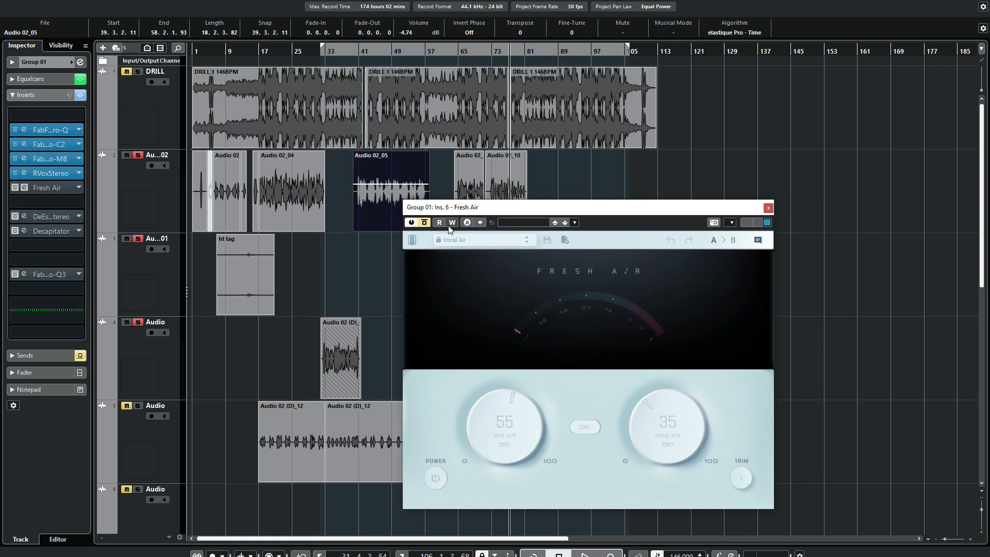
Step: Open the DeEsser insert on the vocal group and activate it
click(24, 219)
click(636, 135)
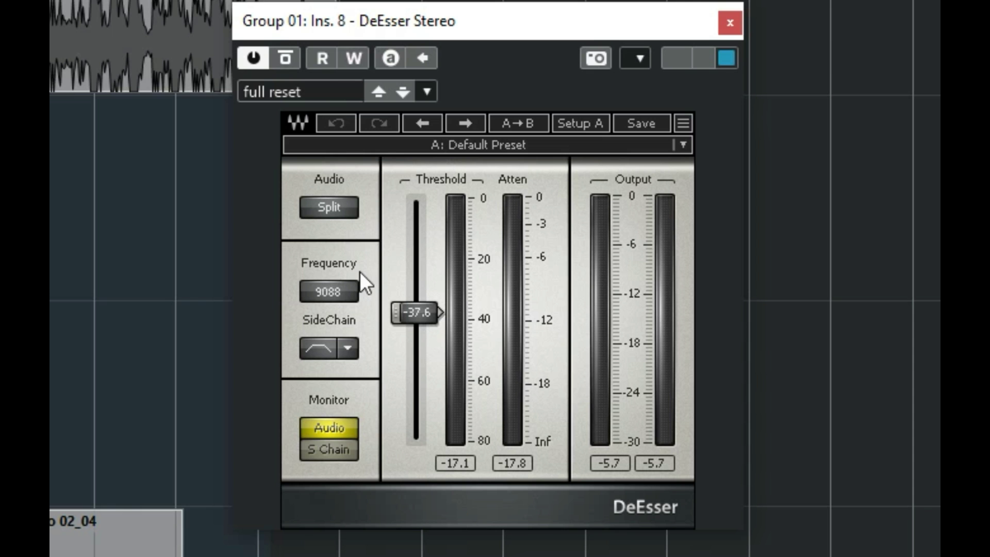
Step: Try the HighPass sidechain filter in the DeEsser and restore BandPass
click(347, 348)
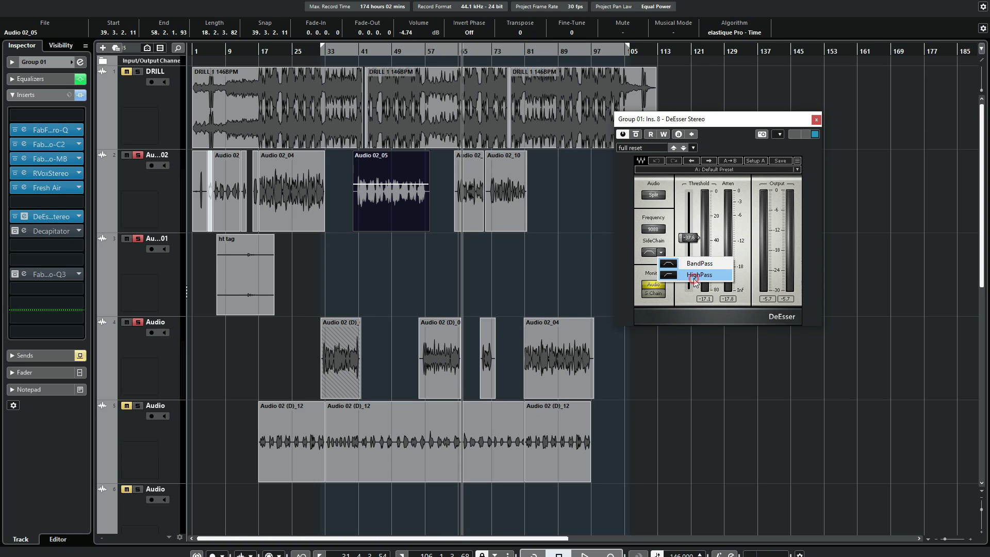
click(695, 274)
click(661, 252)
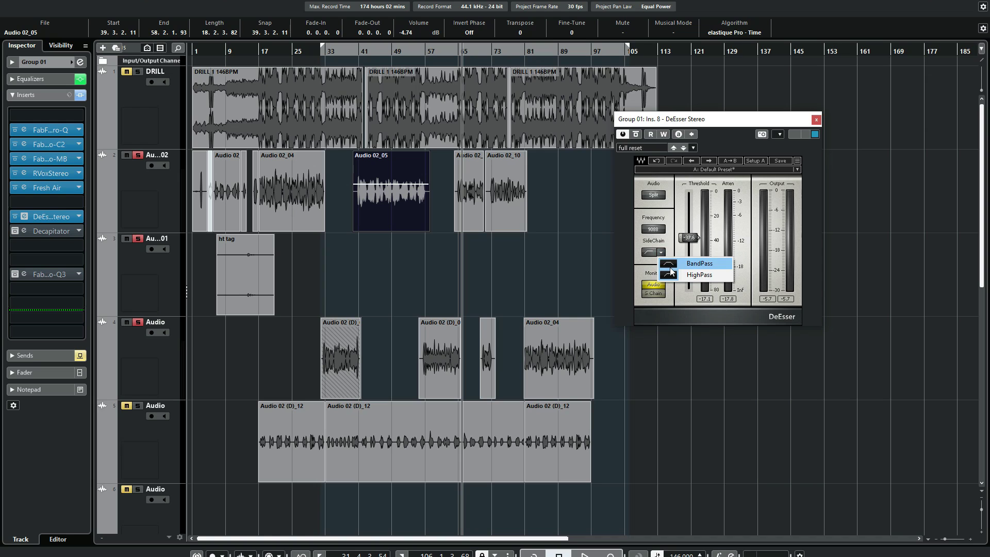
click(670, 264)
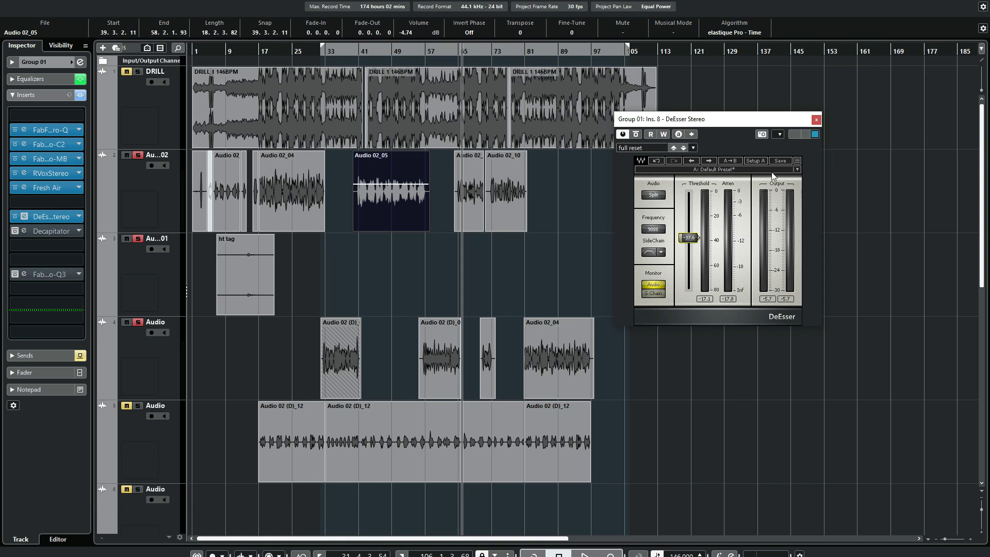
Step: Play from just before bar 65 and compare the vocal with the DeEsser active and bypassed
click(453, 52)
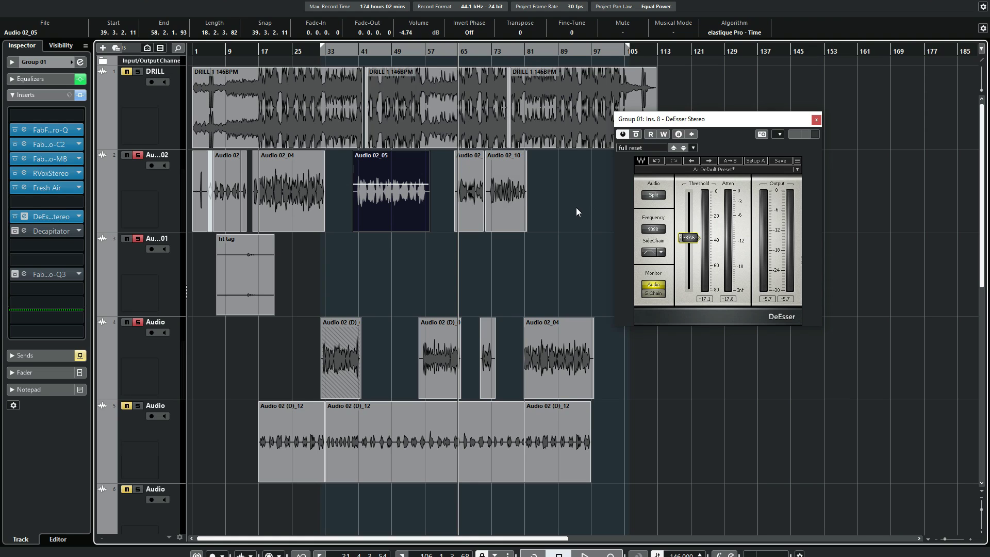
key(space)
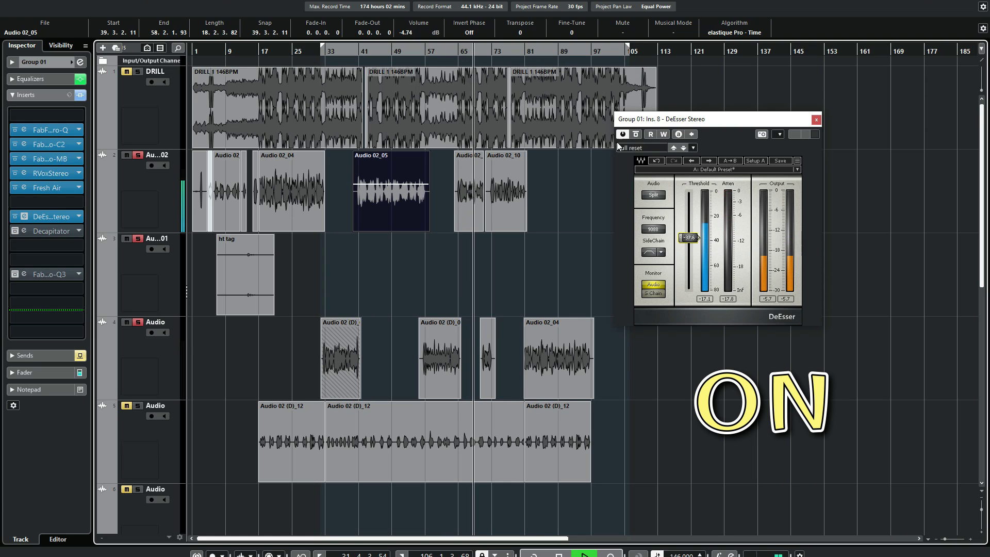
click(635, 134)
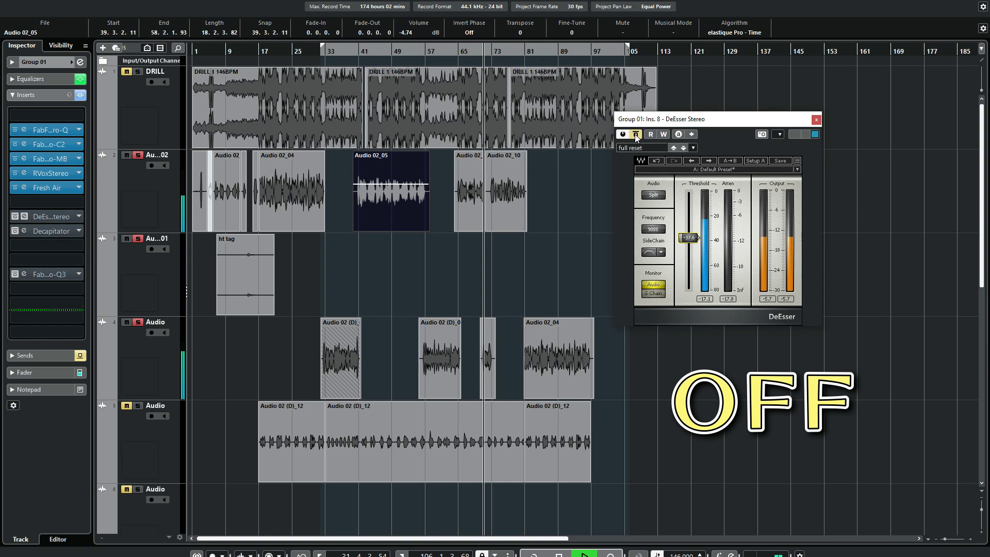
click(635, 134)
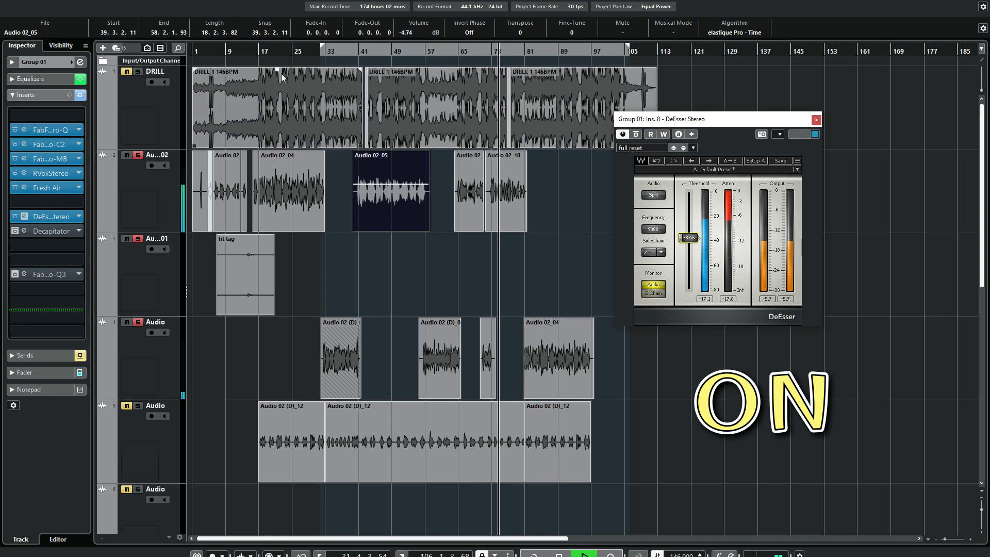
Step: Unmute and solo the DRILL beat track, and toggle the DeEsser bypass to compare the vocal within the beat
click(126, 71)
click(138, 71)
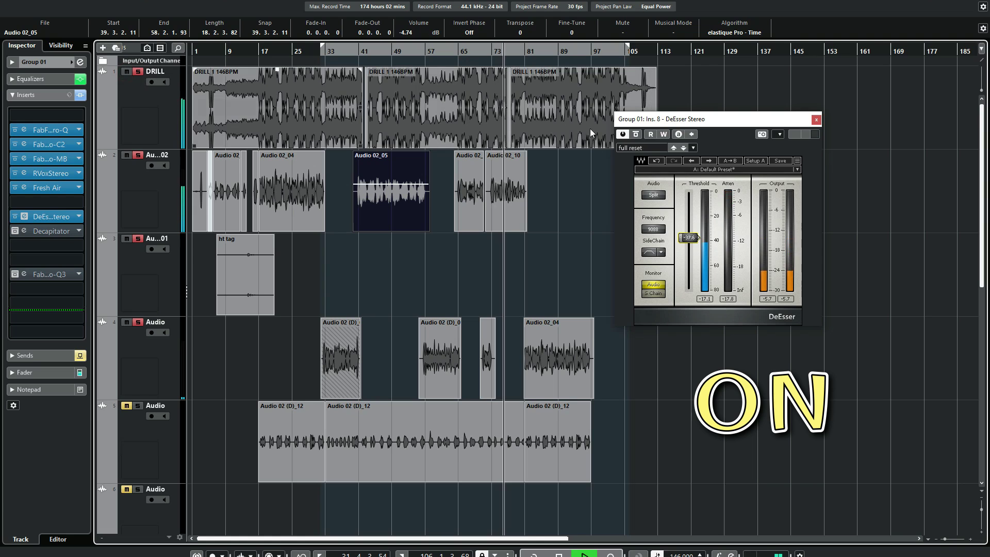
click(636, 135)
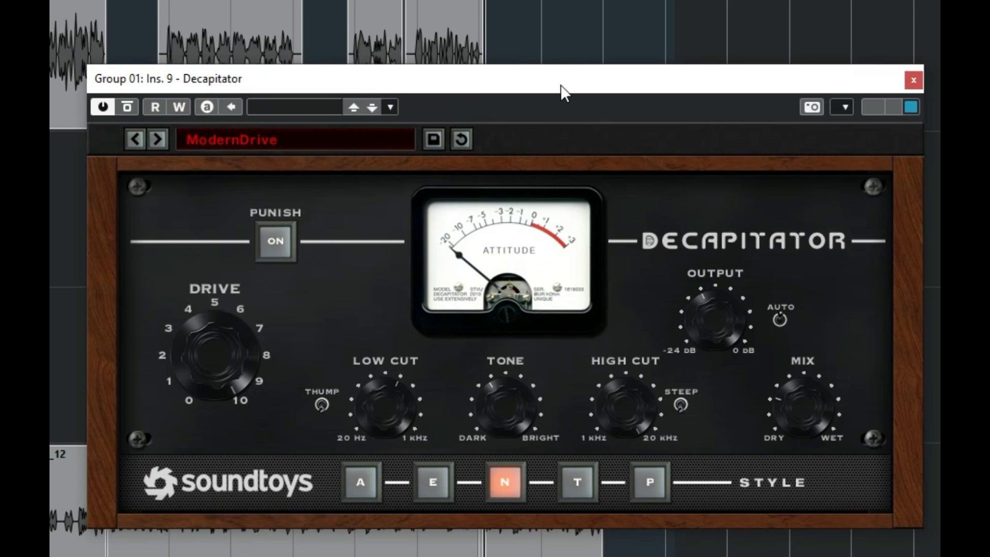
Step: Choose the ModernDrive preset from the 06 Vocals category in the Decapitator insert
drag(561, 85, 543, 120)
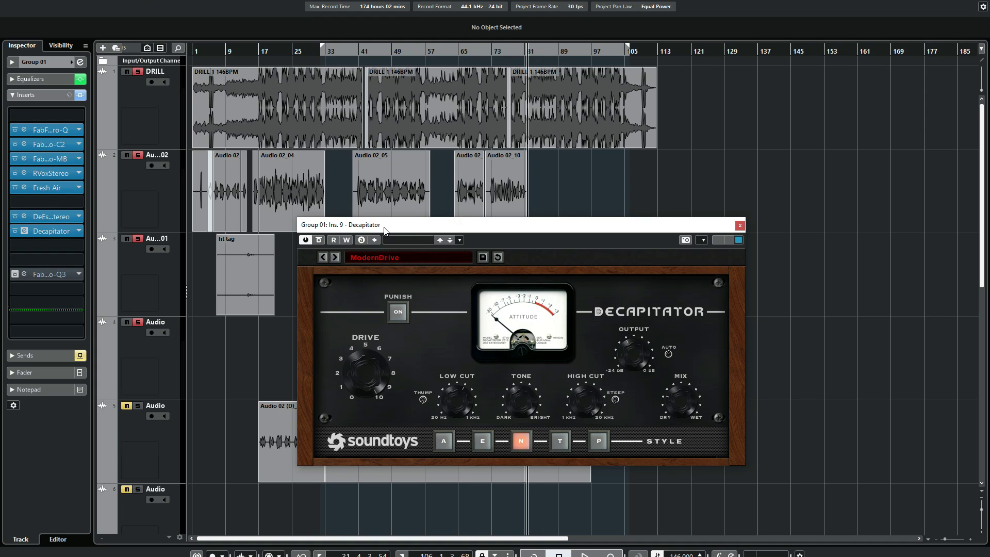
click(382, 257)
mouse_move(369, 296)
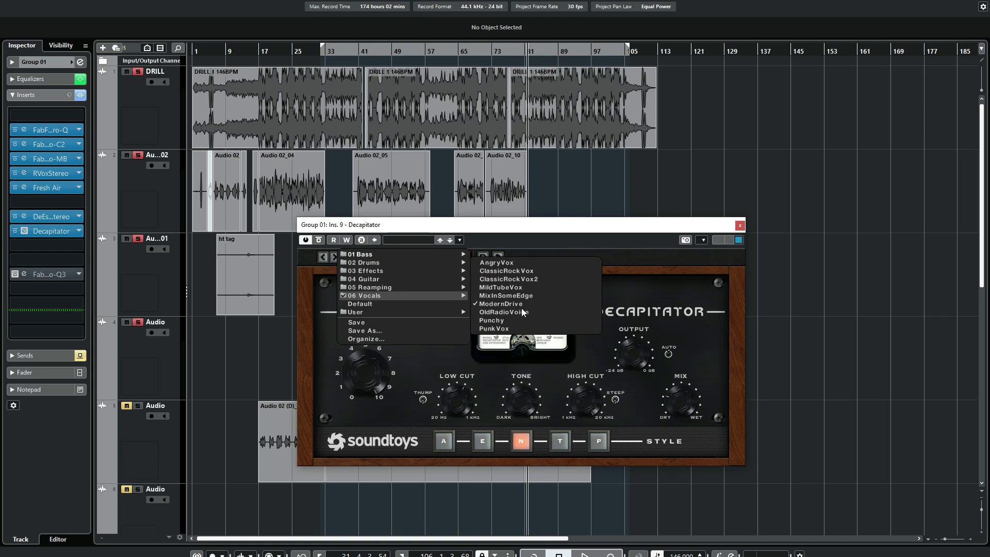
click(492, 303)
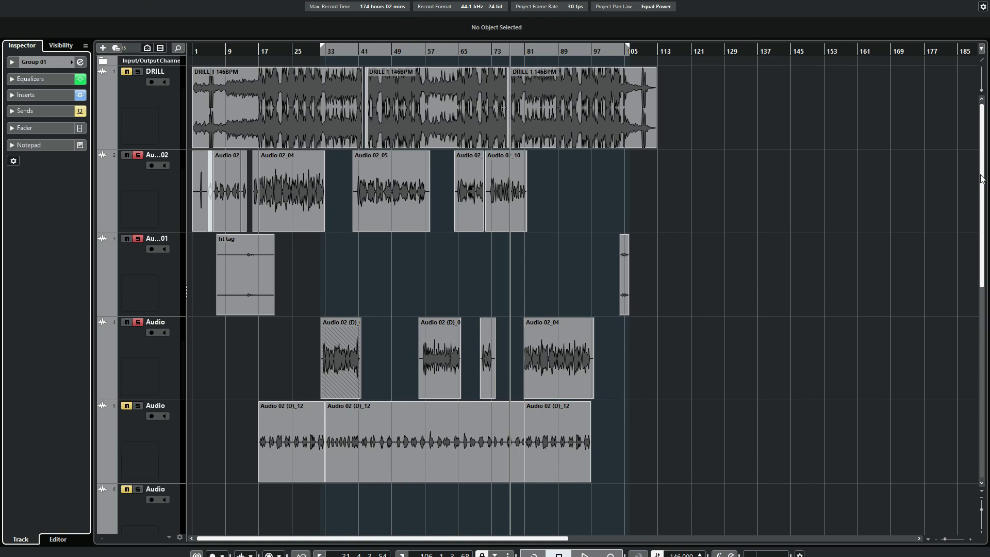
Step: Select the FX 01 channel, show its inserts, inspect the StudioRack reverb macro settings, and close the plug-in
drag(982, 173, 982, 348)
click(154, 441)
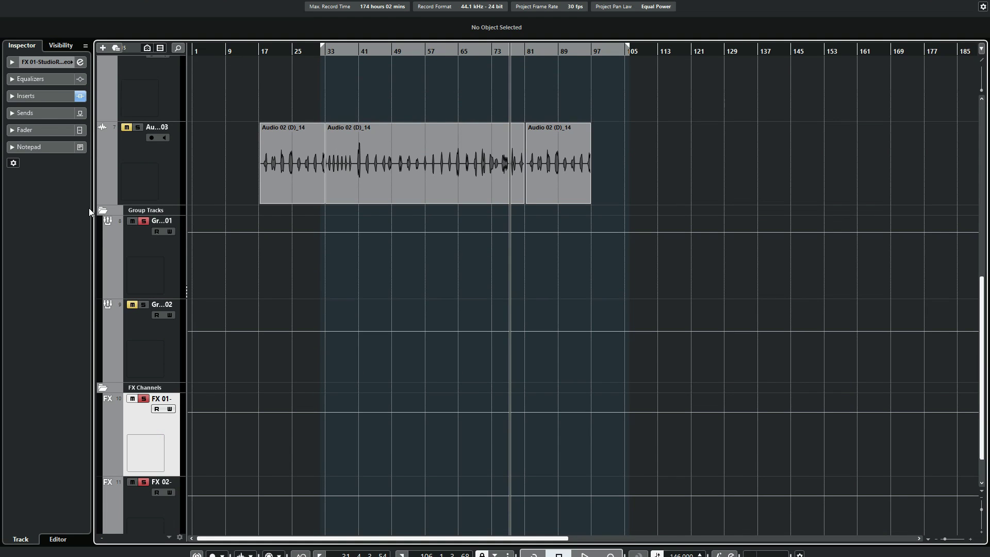
click(55, 98)
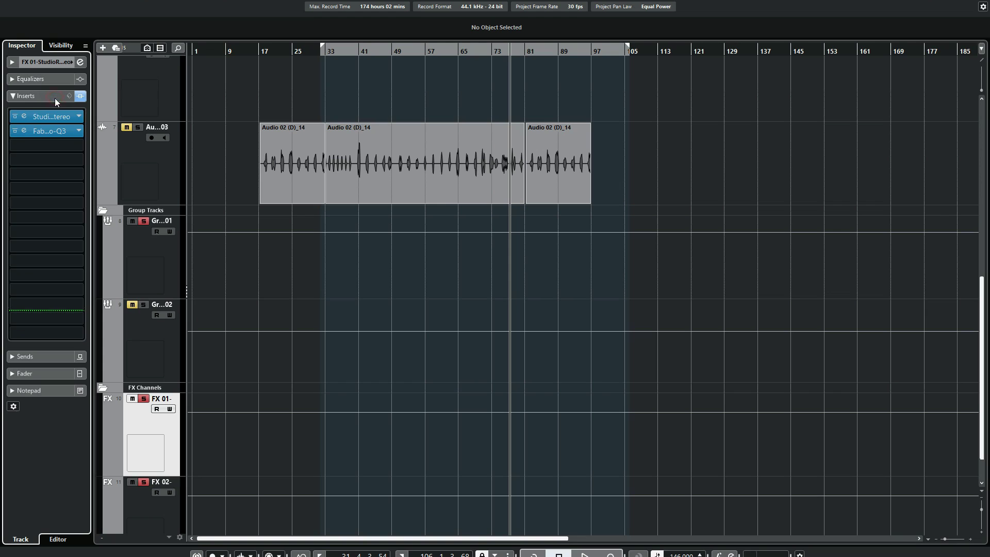
click(27, 117)
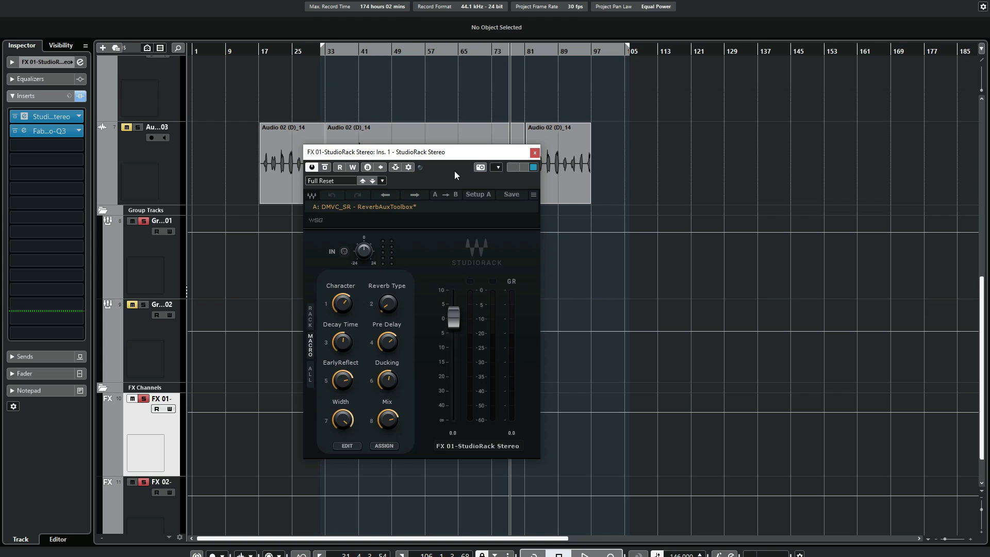
click(535, 153)
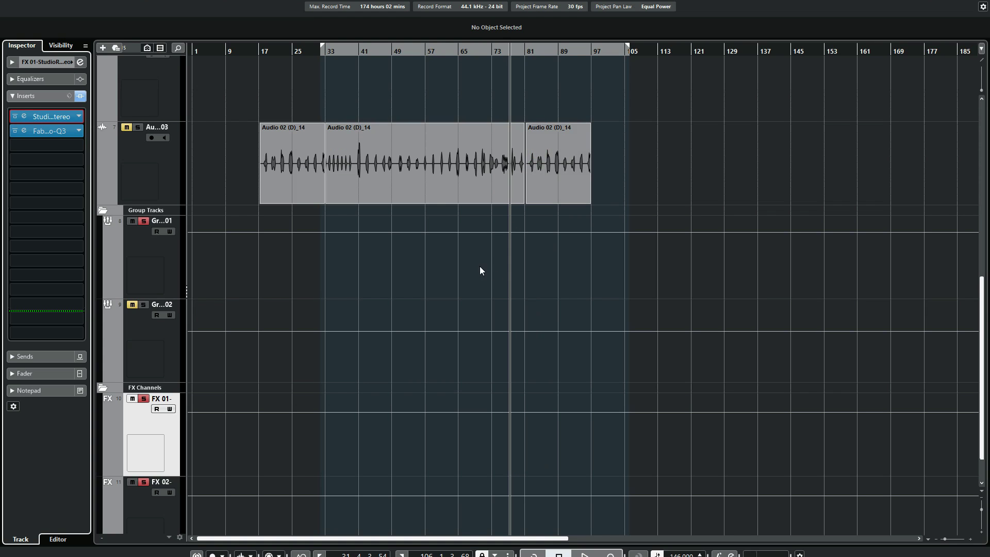
Step: Move the playback position to about bar 41, select the Group 01 channel, and audition the vocals with the beat
drag(982, 316, 430, 144)
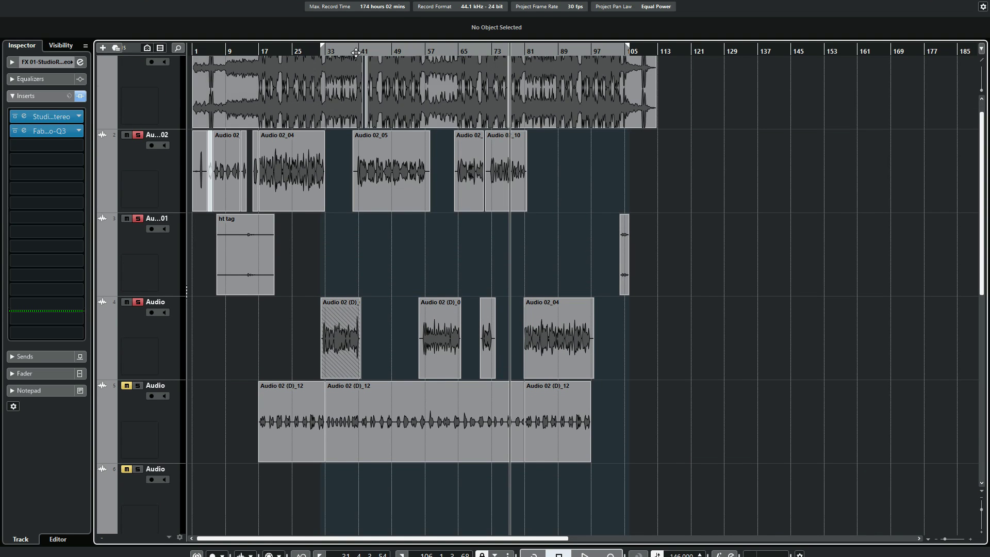
drag(356, 52, 355, 58)
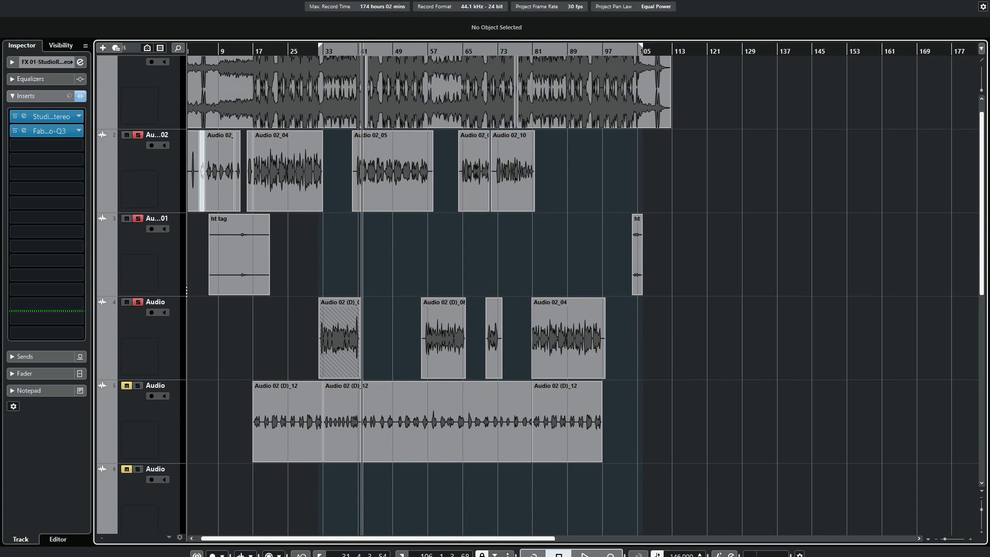
drag(982, 213, 982, 313)
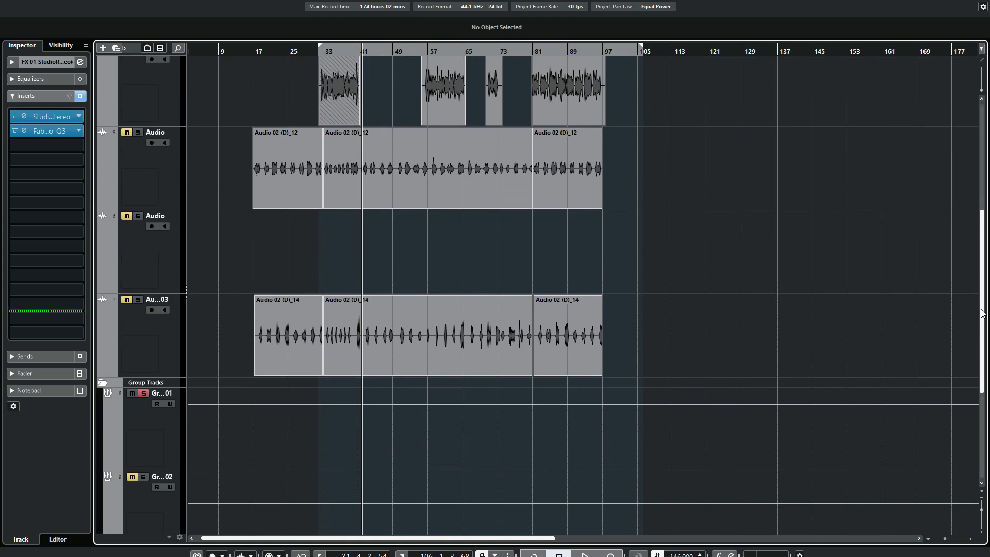
click(140, 441)
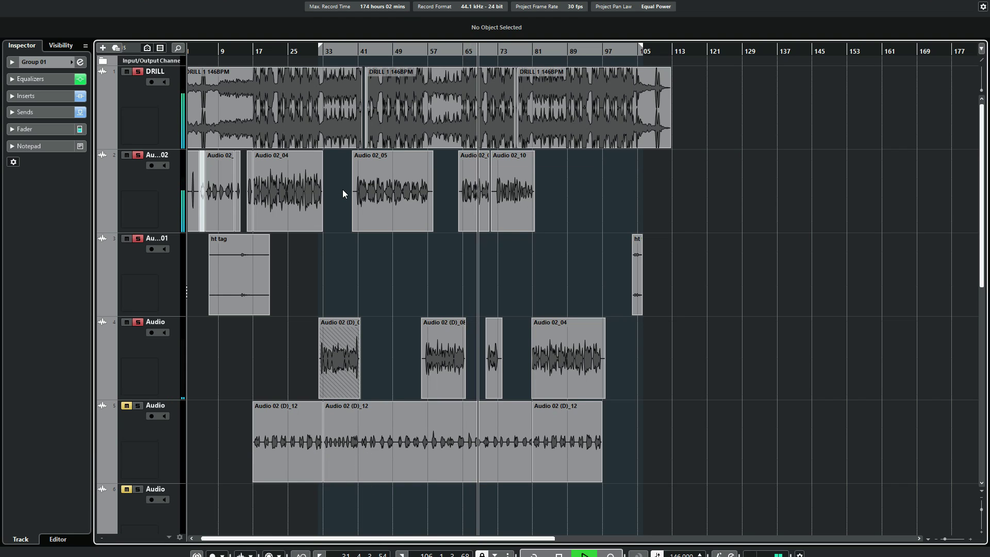
key(space)
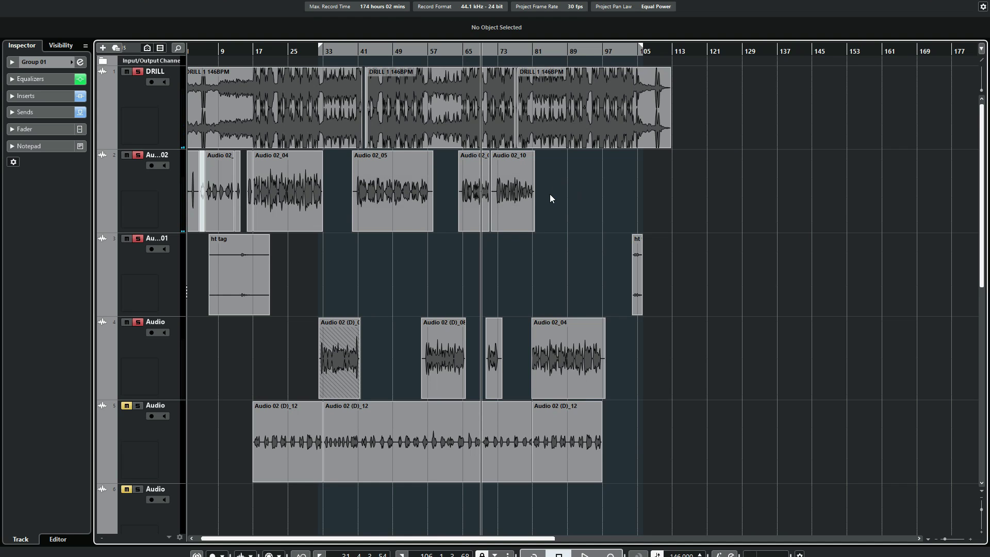
Step: Review the project's tracks, selecting the DRILL beat track and the Group 01 channel
click(979, 354)
drag(974, 348, 973, 247)
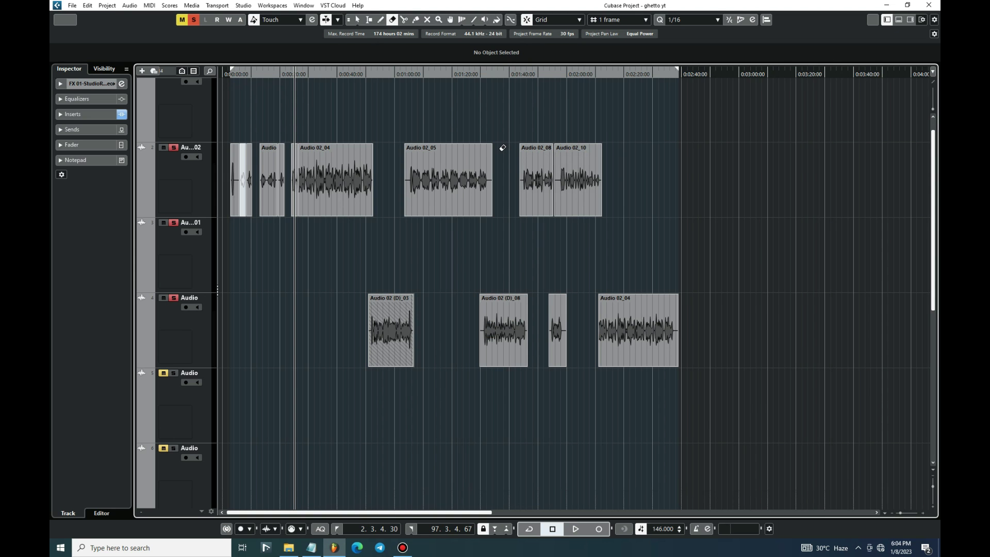
click(168, 112)
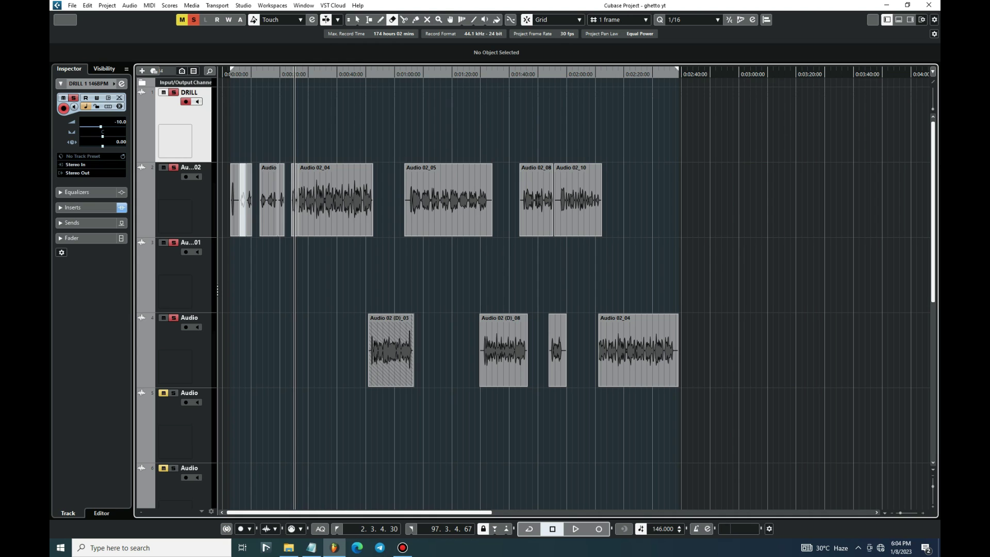
drag(935, 161, 935, 296)
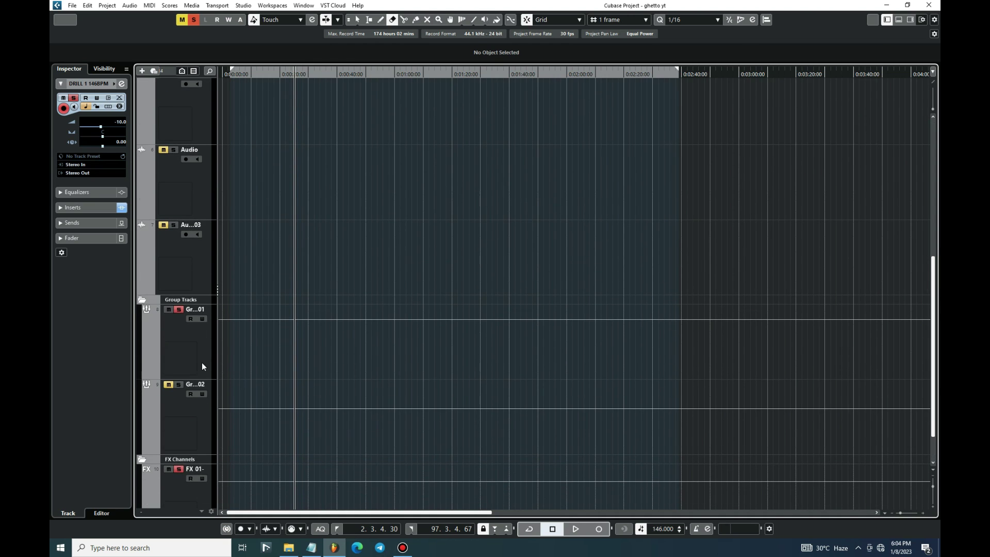
click(202, 346)
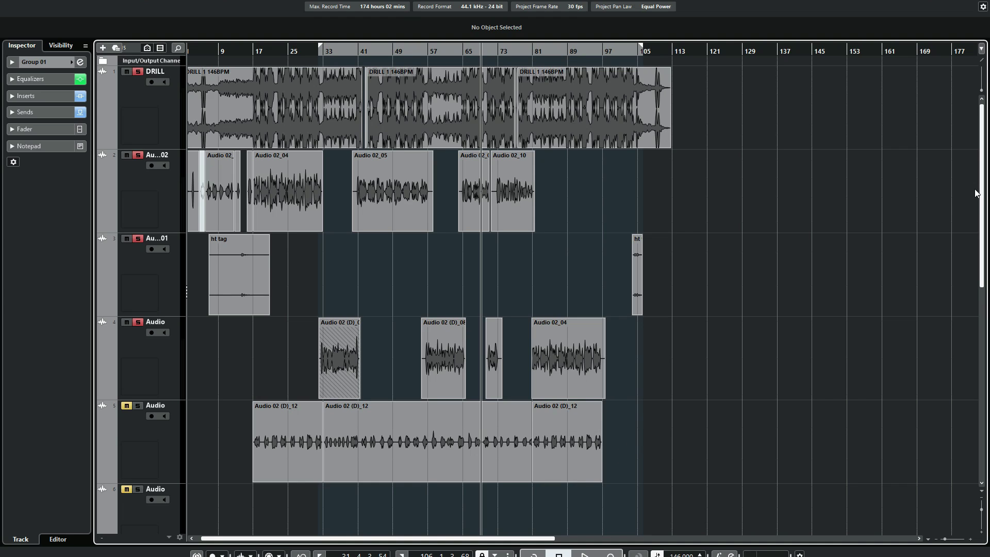
drag(980, 196, 974, 147)
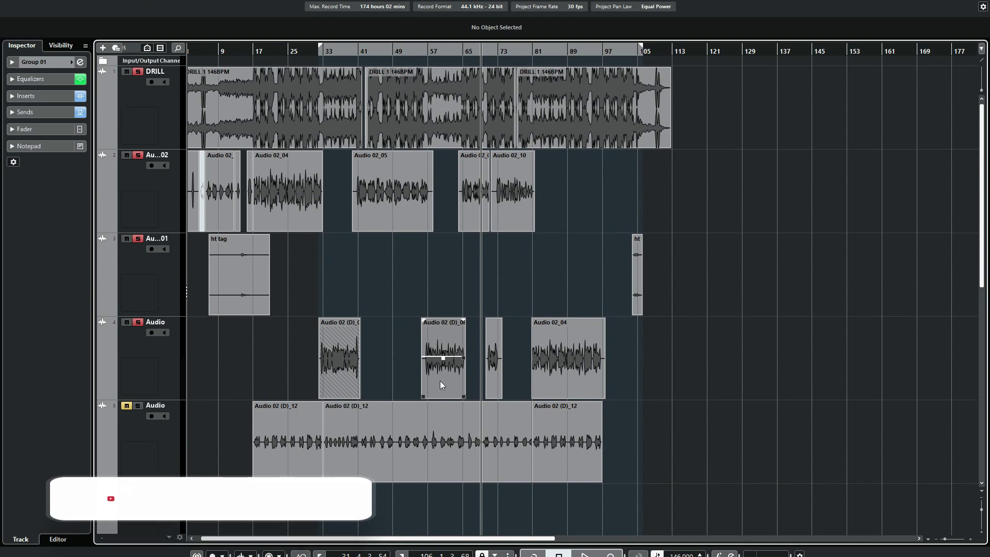